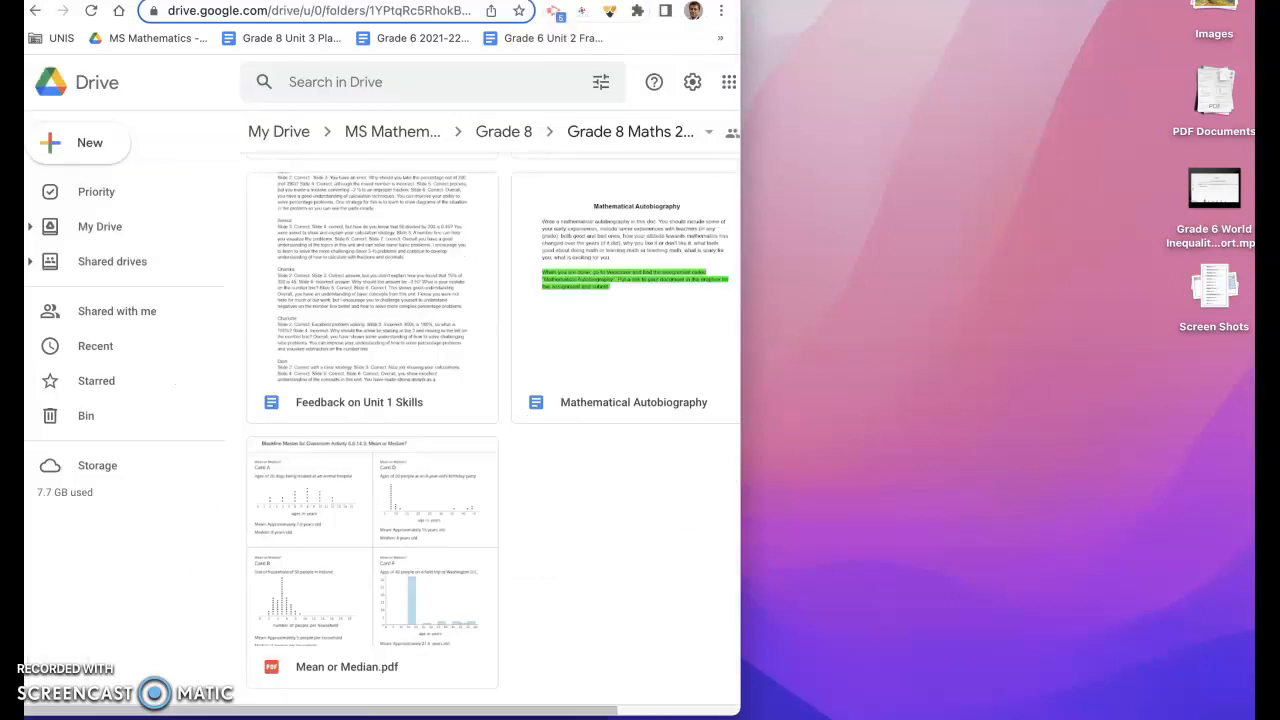
Create a new blank Google Sheets spreadsheet in the shared Grade 8 Maths folder, accepting that it is shared with the folder's members.
left_click(81, 162)
left_click(104, 290)
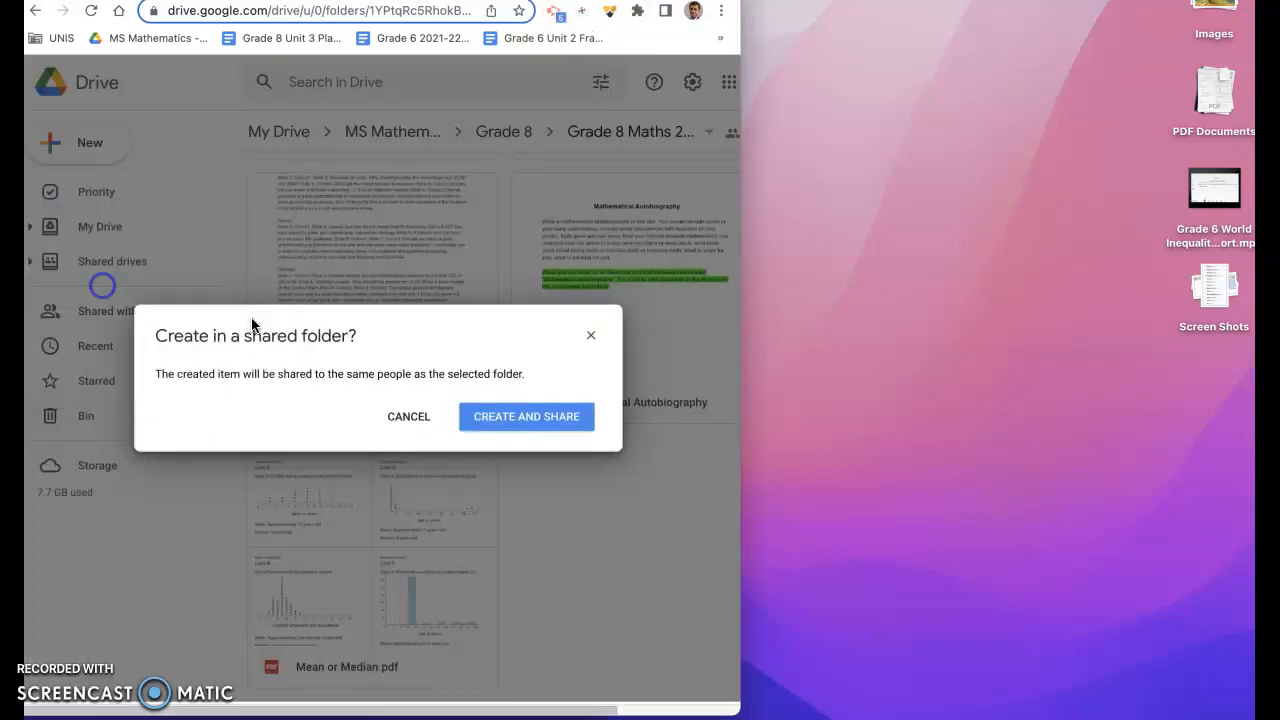
left_click(541, 412)
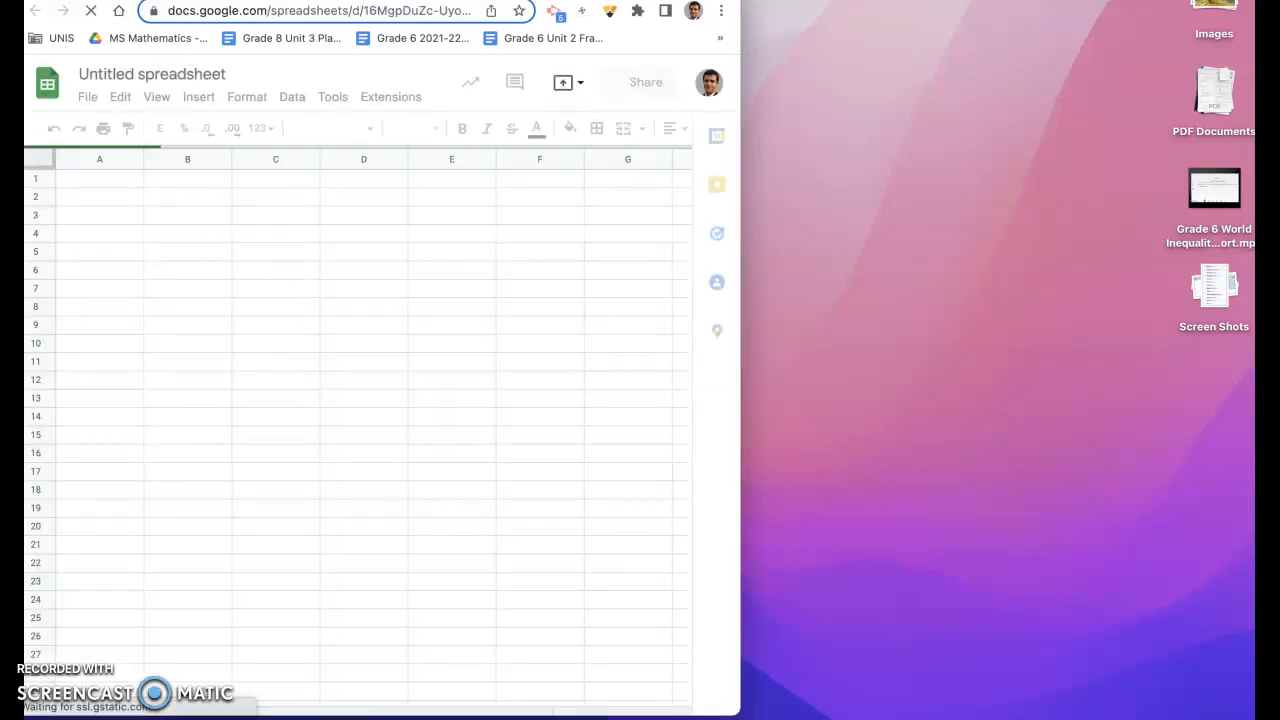
Check the title format in the Work Log Data Part 2 document and rename the new spreadsheet to the teacher's name plus "Robot Work Log Data".
left_click(560, 1)
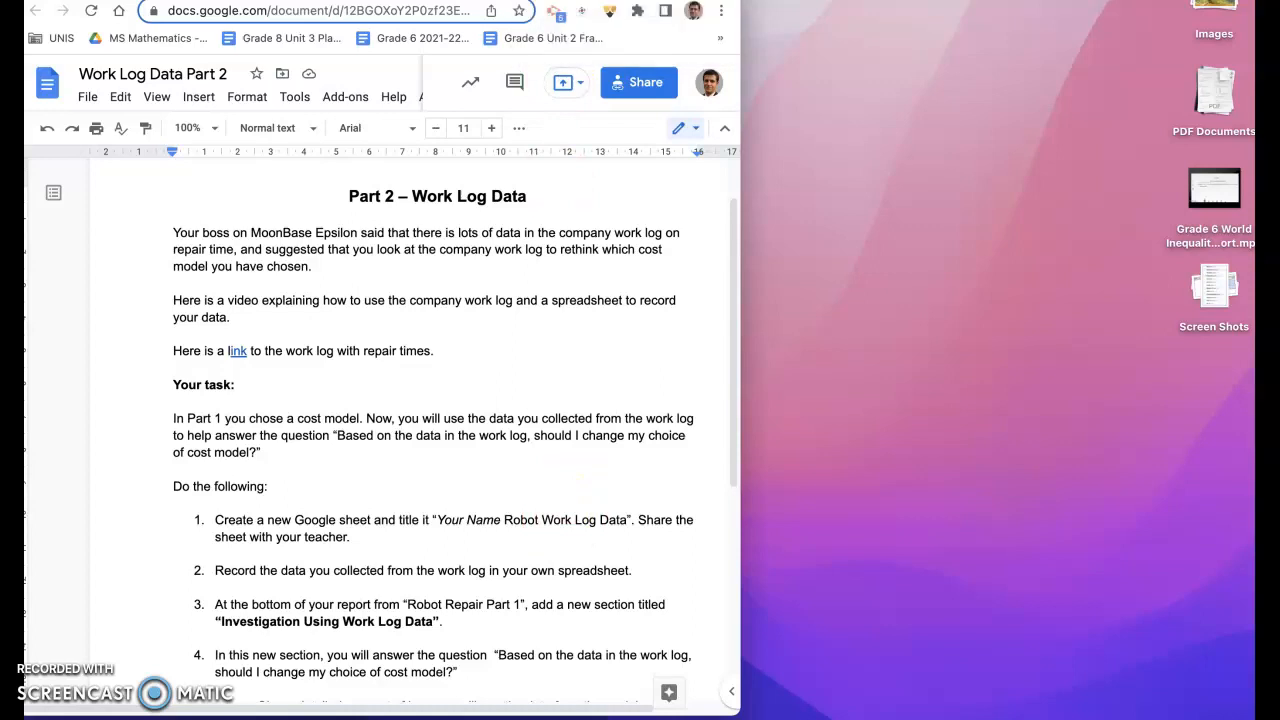
left_click(209, 71)
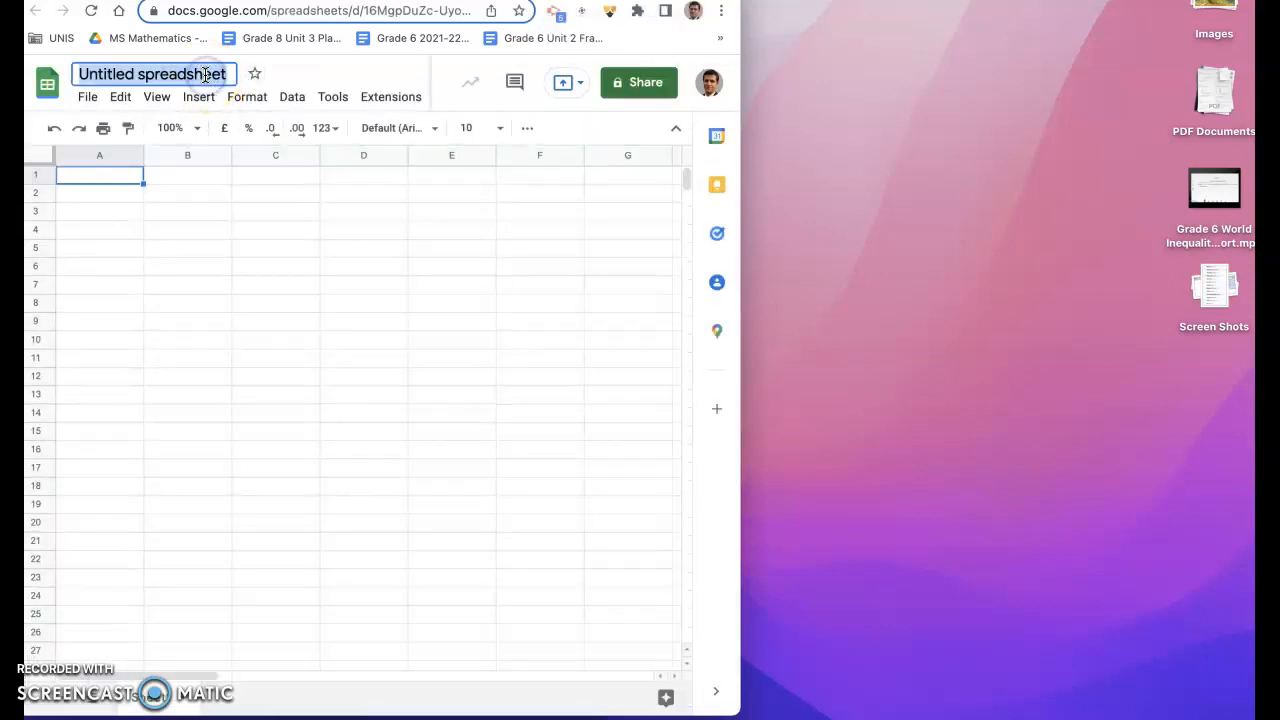
type("Mr. Riehm")
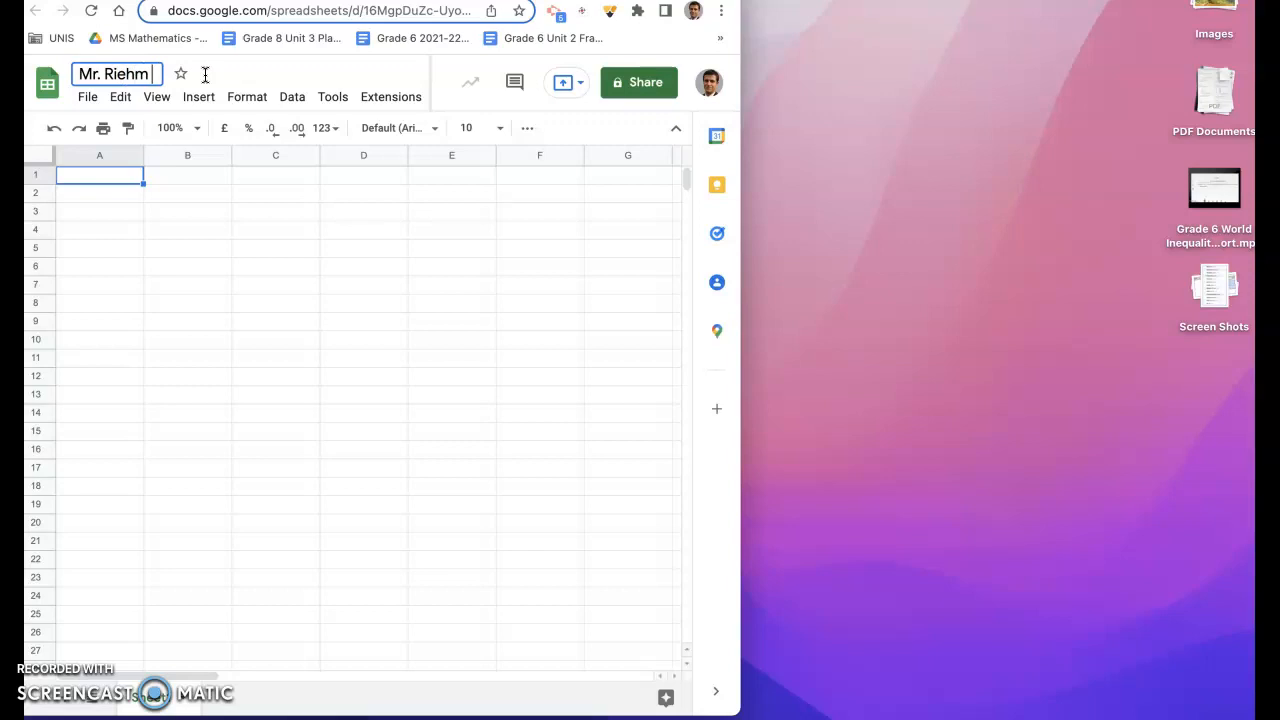
type(" Robot Work Log")
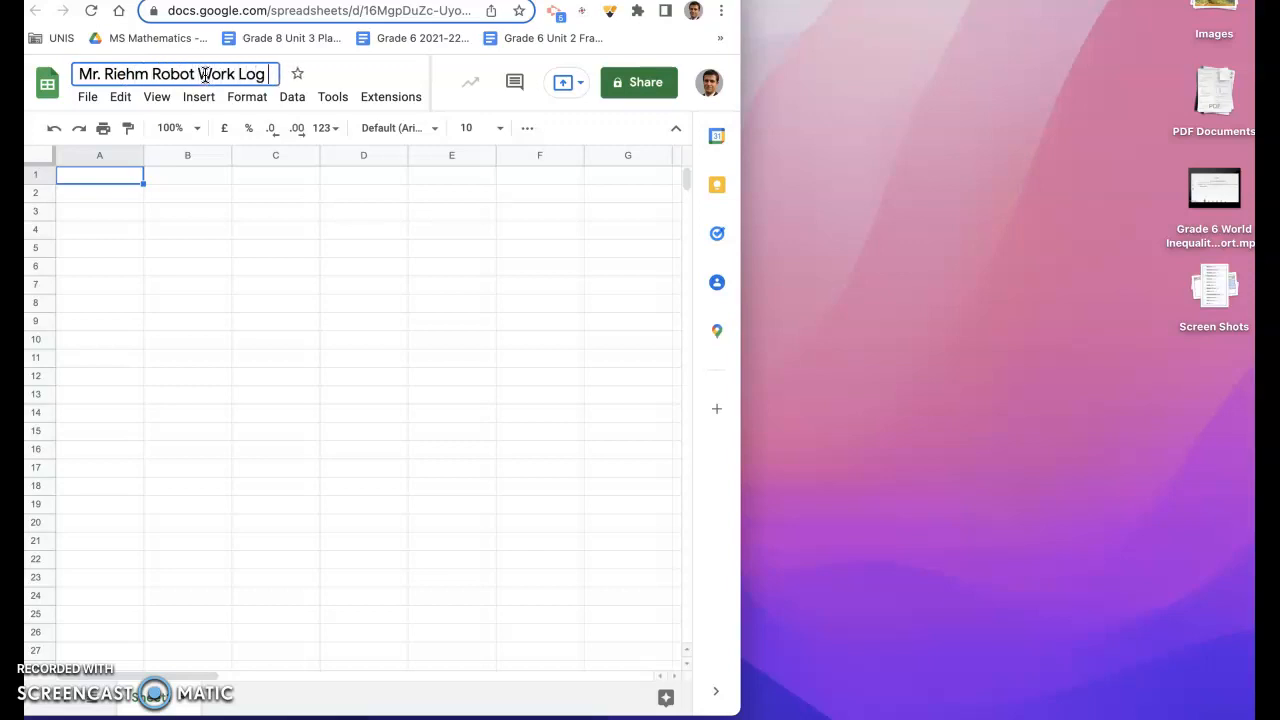
key("Return")
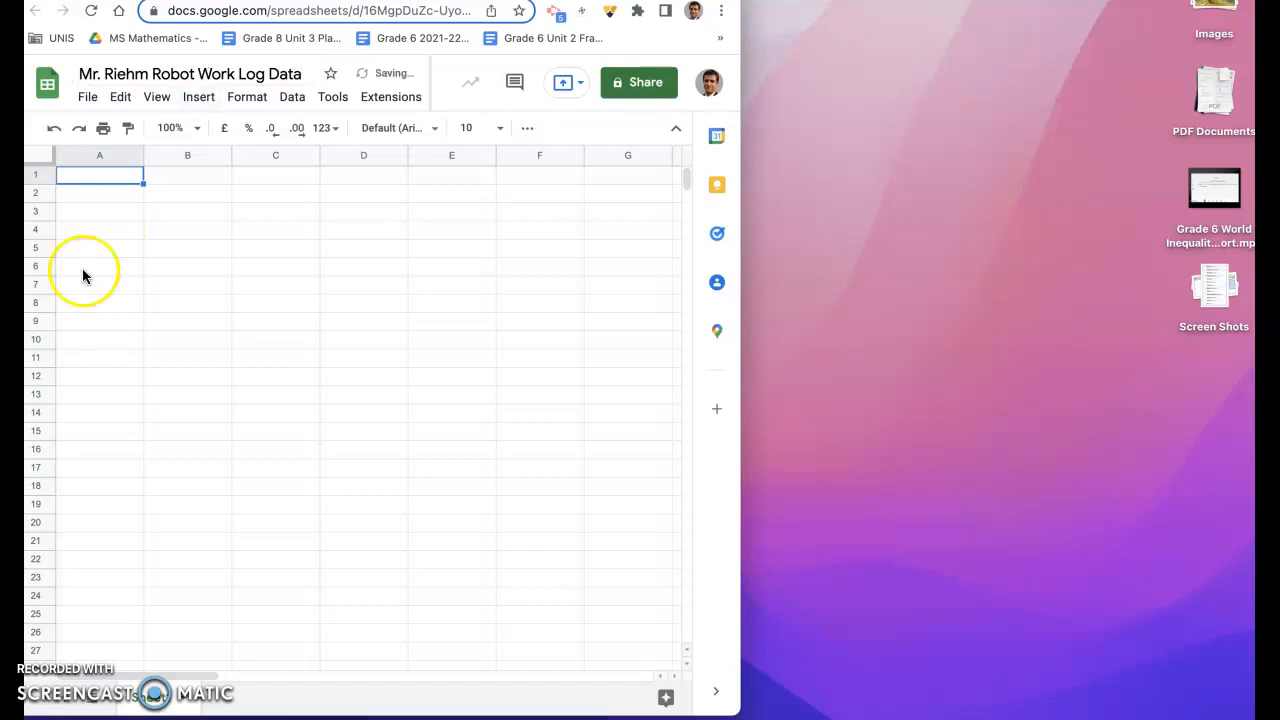
Look at the new spreadsheet's sharing settings and close them without adding anyone.
left_click(163, 303)
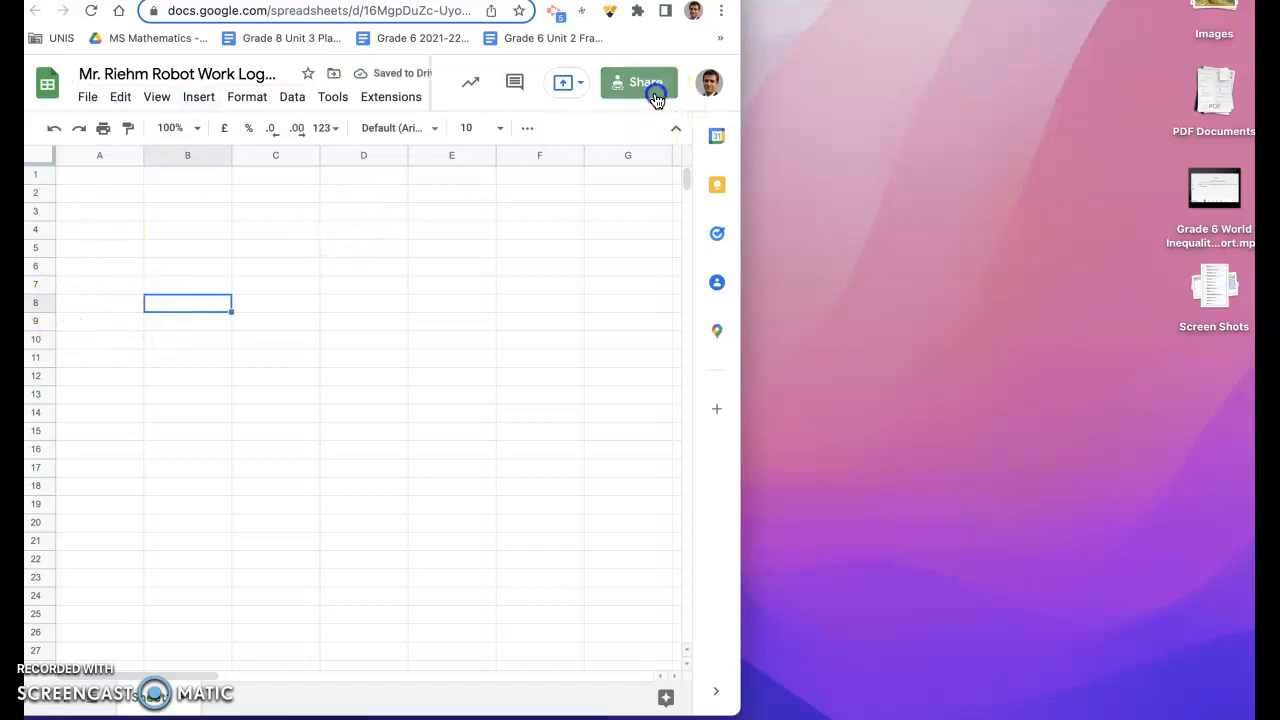
left_click(650, 88)
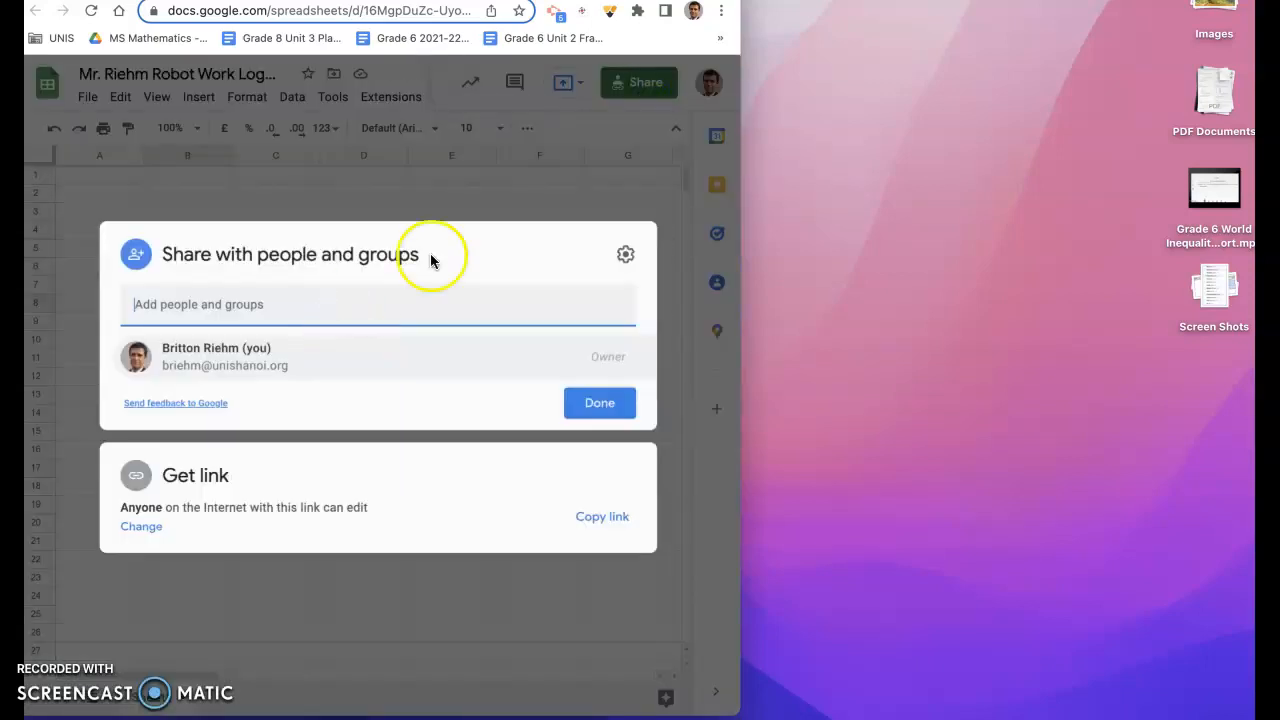
left_click(544, 160)
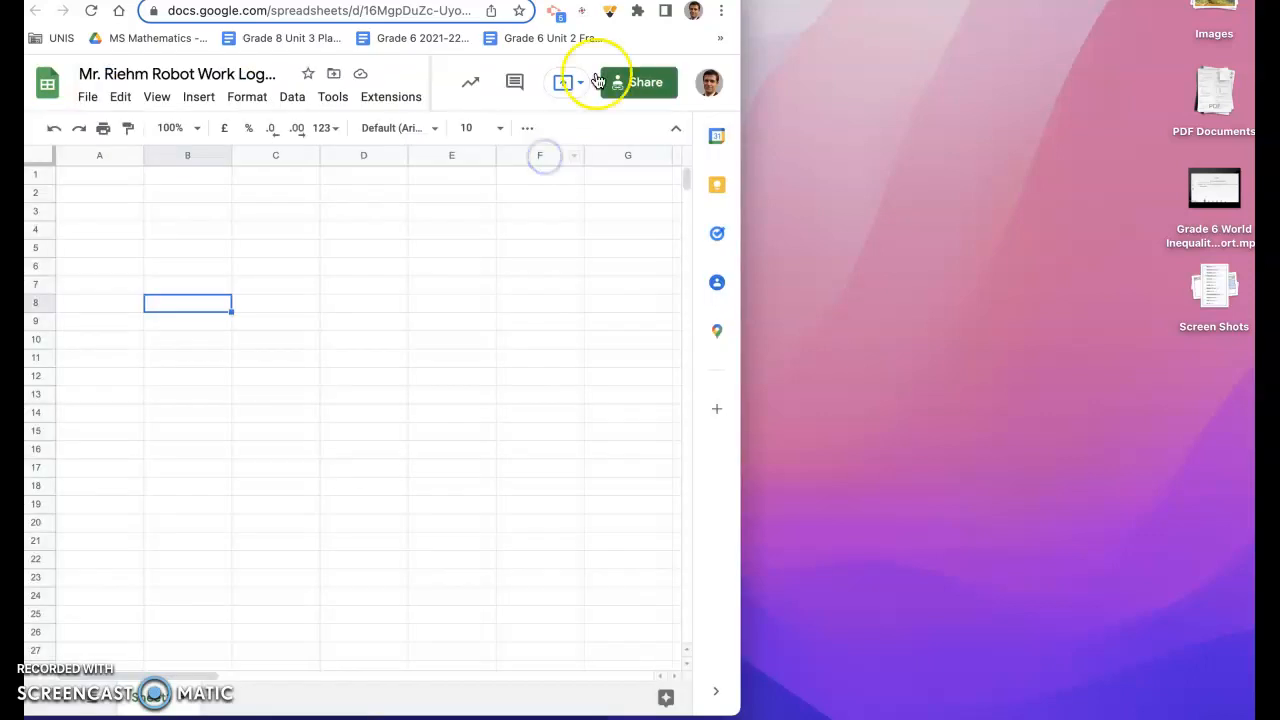
Bring up the Robot Time Work Log spreadsheet via the Part 2 instructions and clear its old copy selection.
left_click(560, 0)
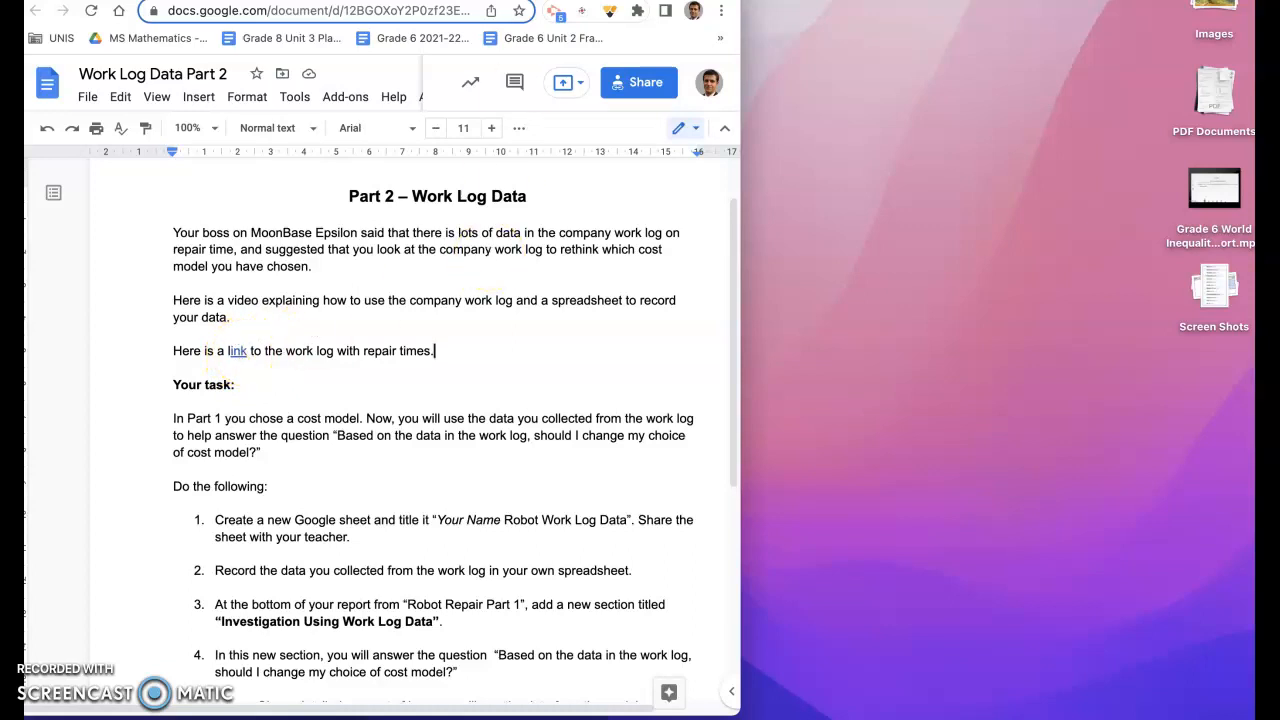
left_click(550, 1)
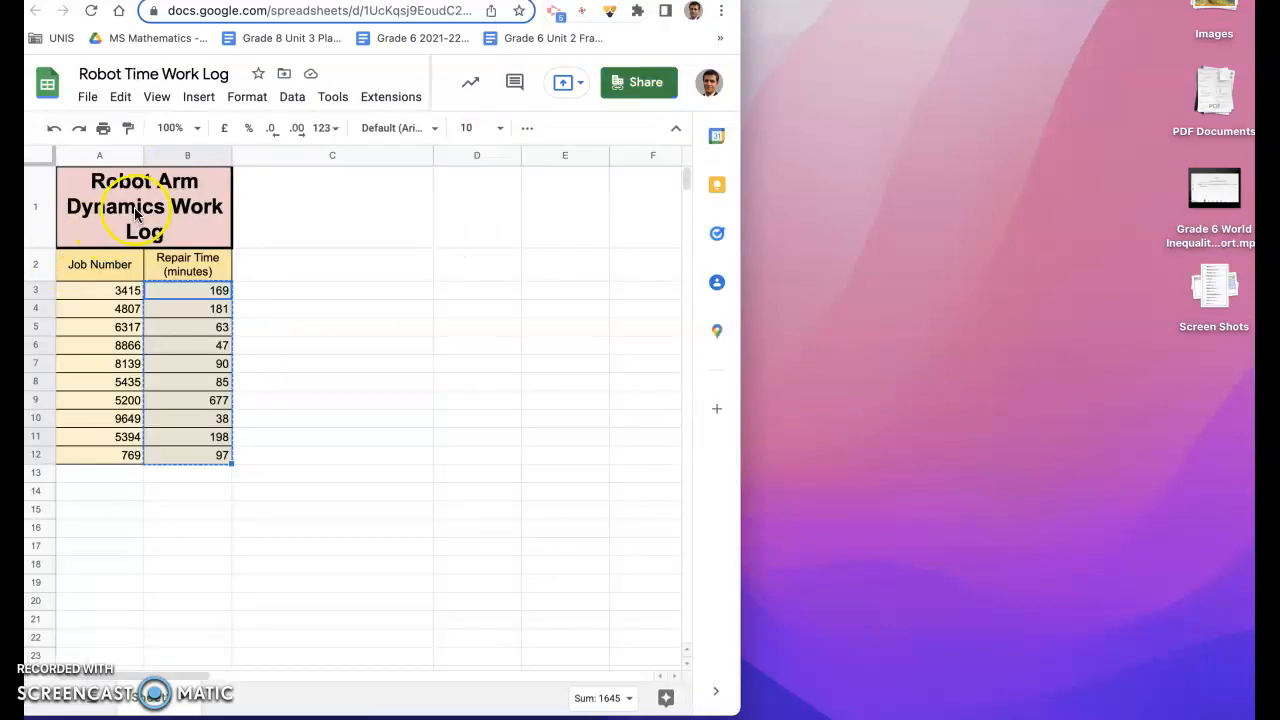
left_click(400, 418)
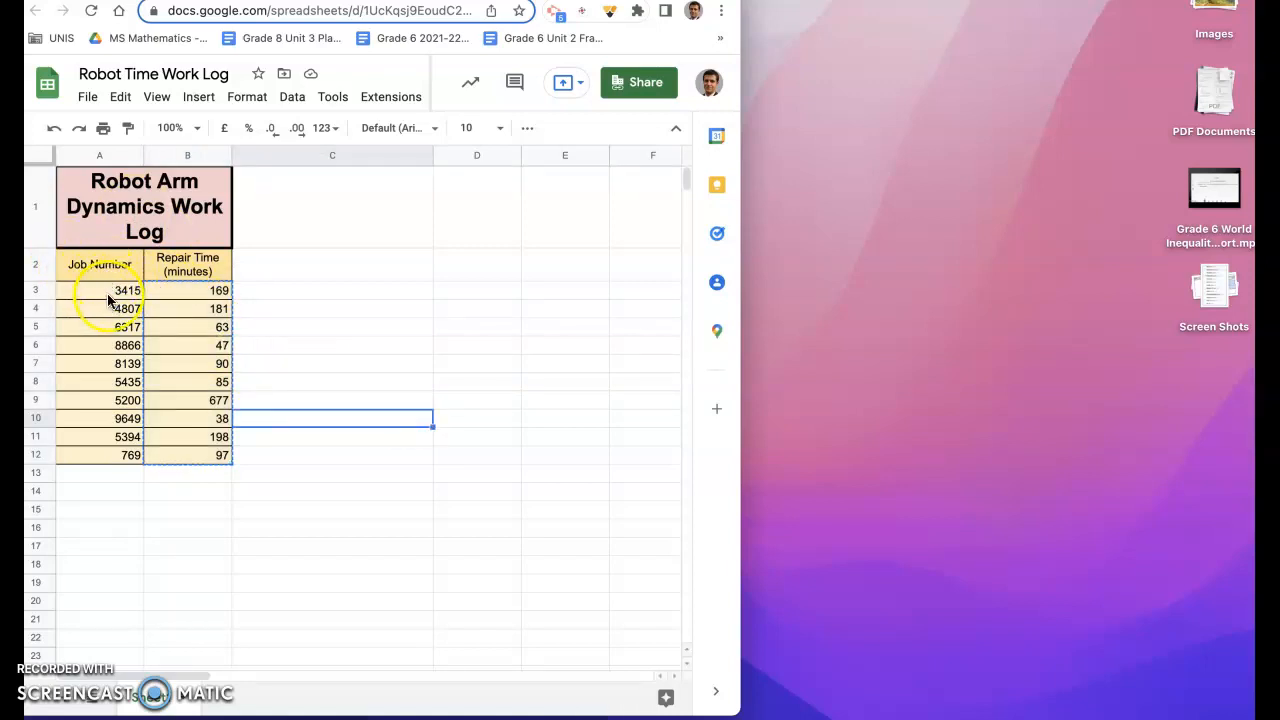
key("Escape")
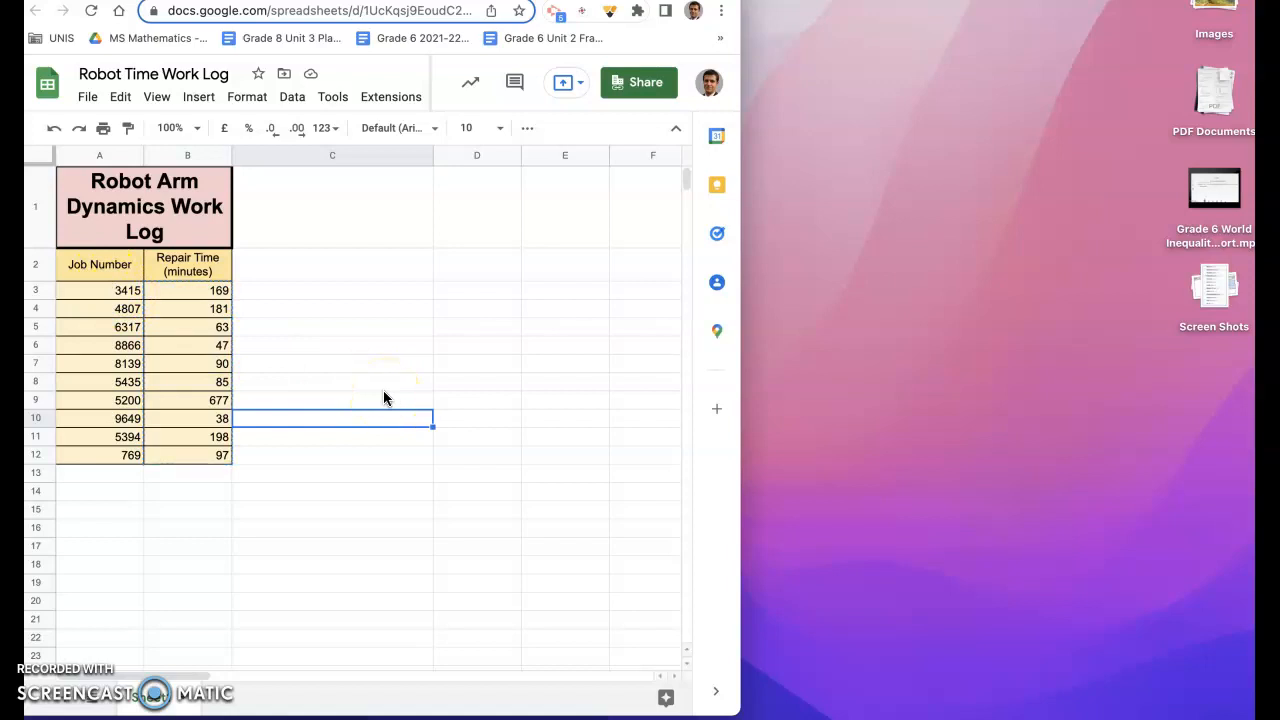
Reload the Robot Time Work Log to generate a new set of job numbers and repair times.
left_click(173, 293)
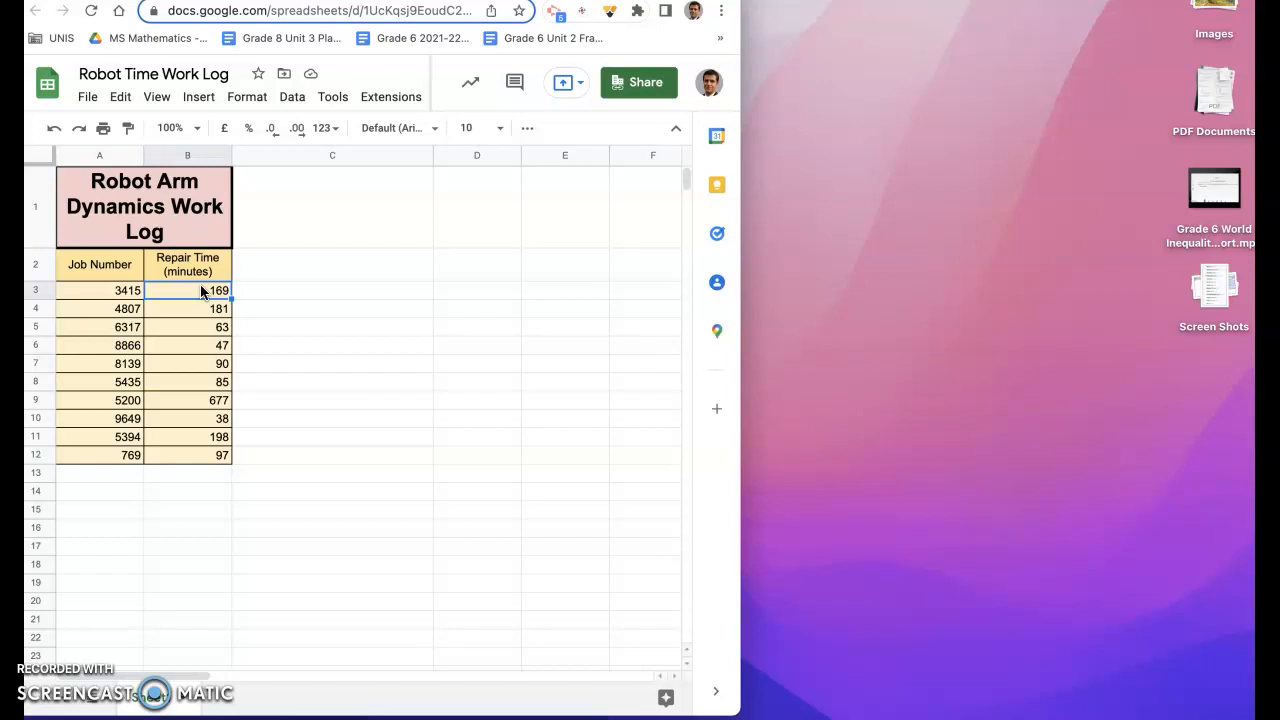
left_click(182, 290)
left_click(92, 14)
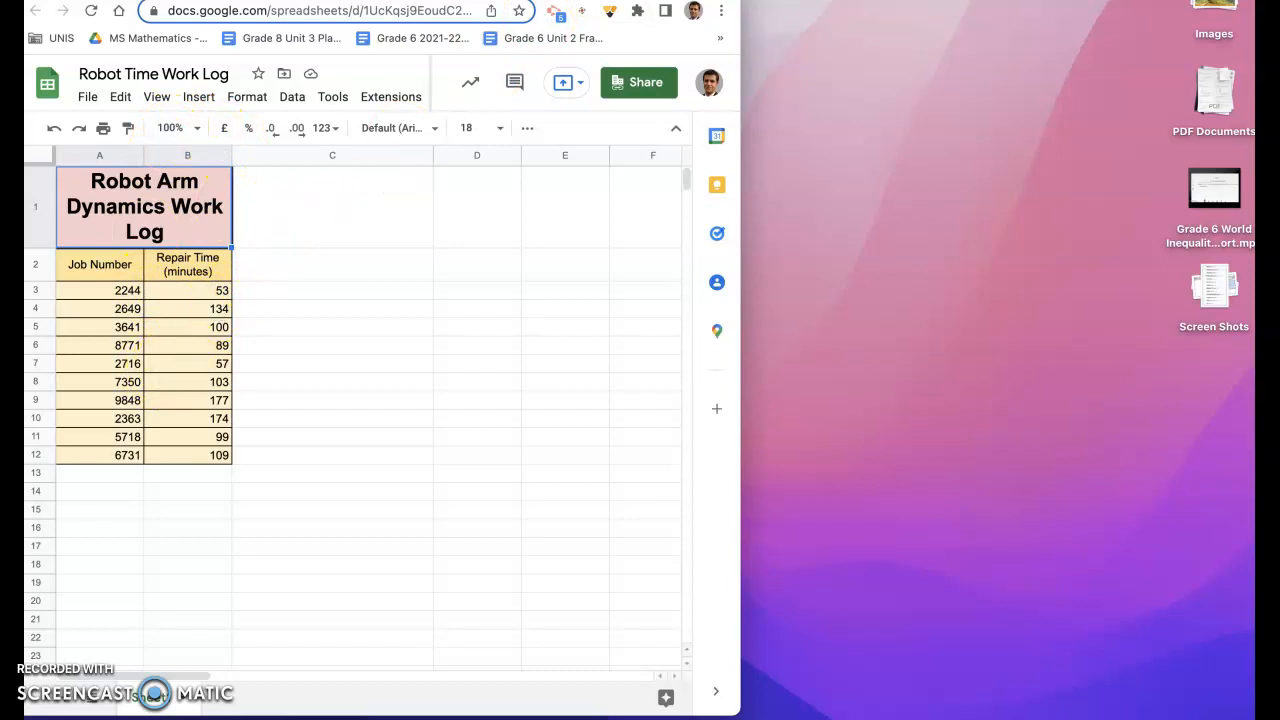
Place the new Robot Work Log Data spreadsheet in its own window beside the Robot Time Work Log.
left_click(540, 0)
left_click_drag(612, 122, 615, 134)
left_click_drag(454, 130, 1275, 60)
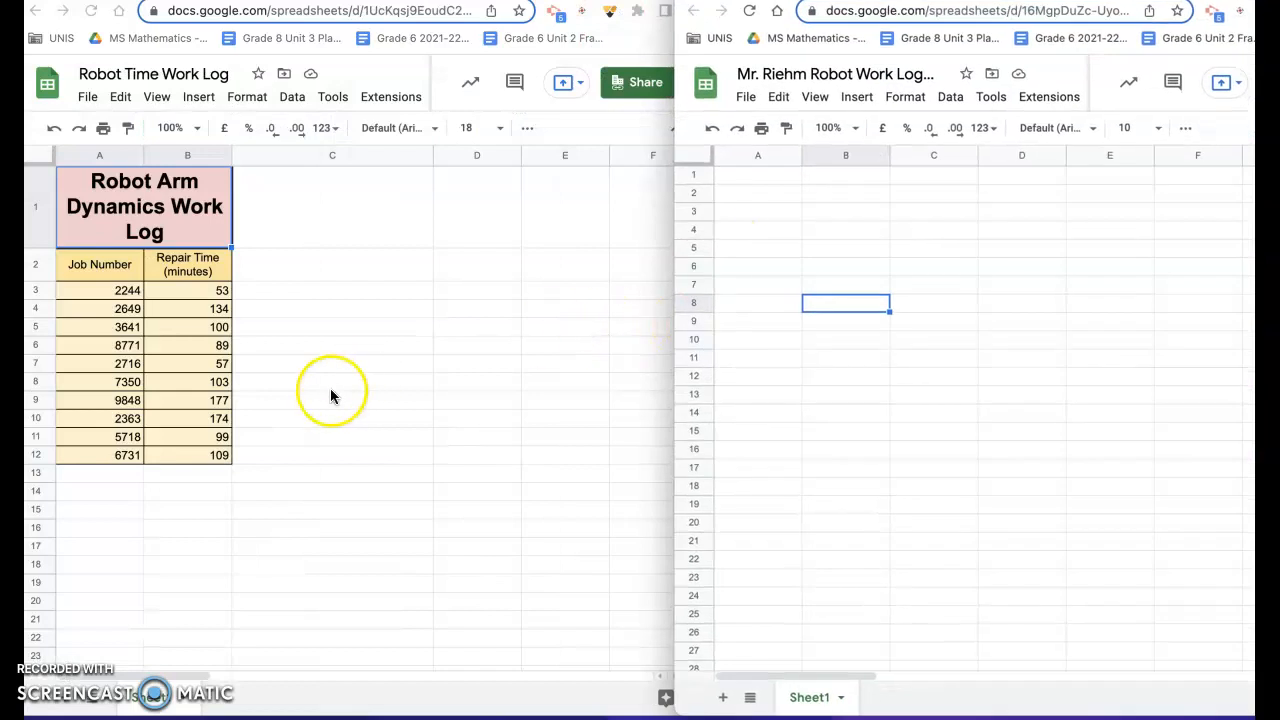
Copy the ten repair times in B3:B12 of the Robot Time Work Log.
left_click_drag(184, 291, 196, 456)
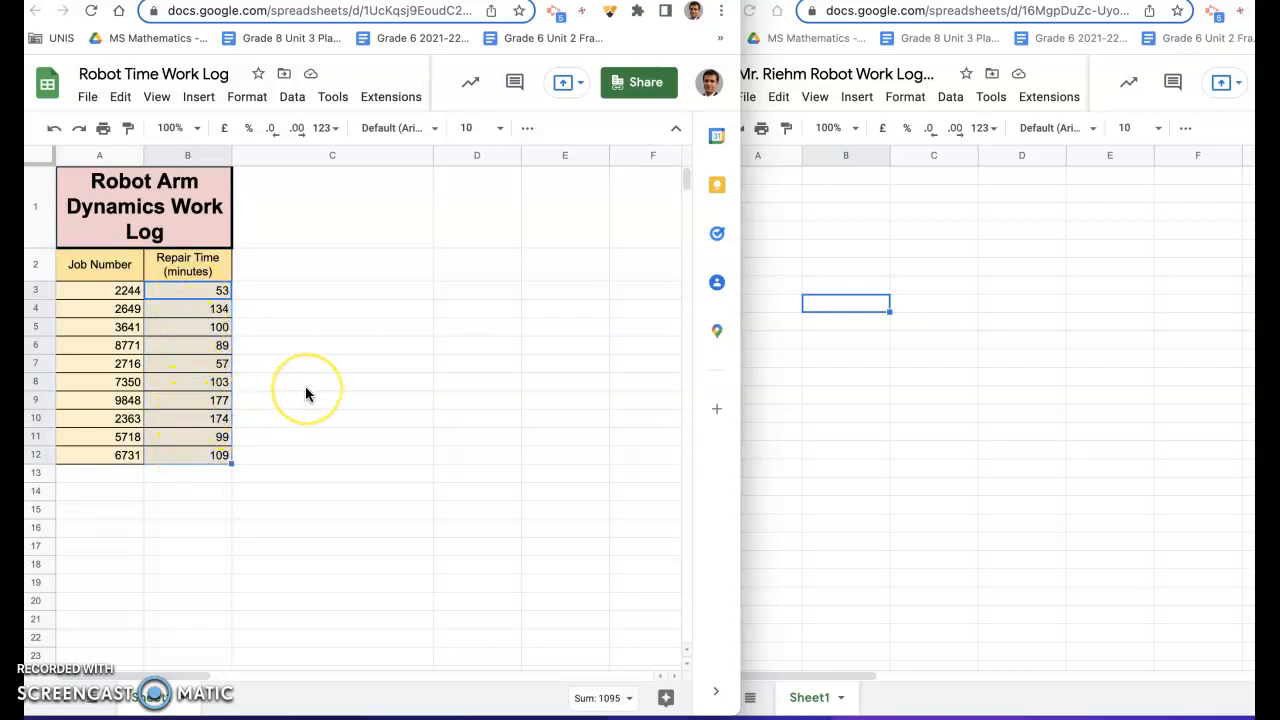
left_click(157, 97)
left_click(128, 100)
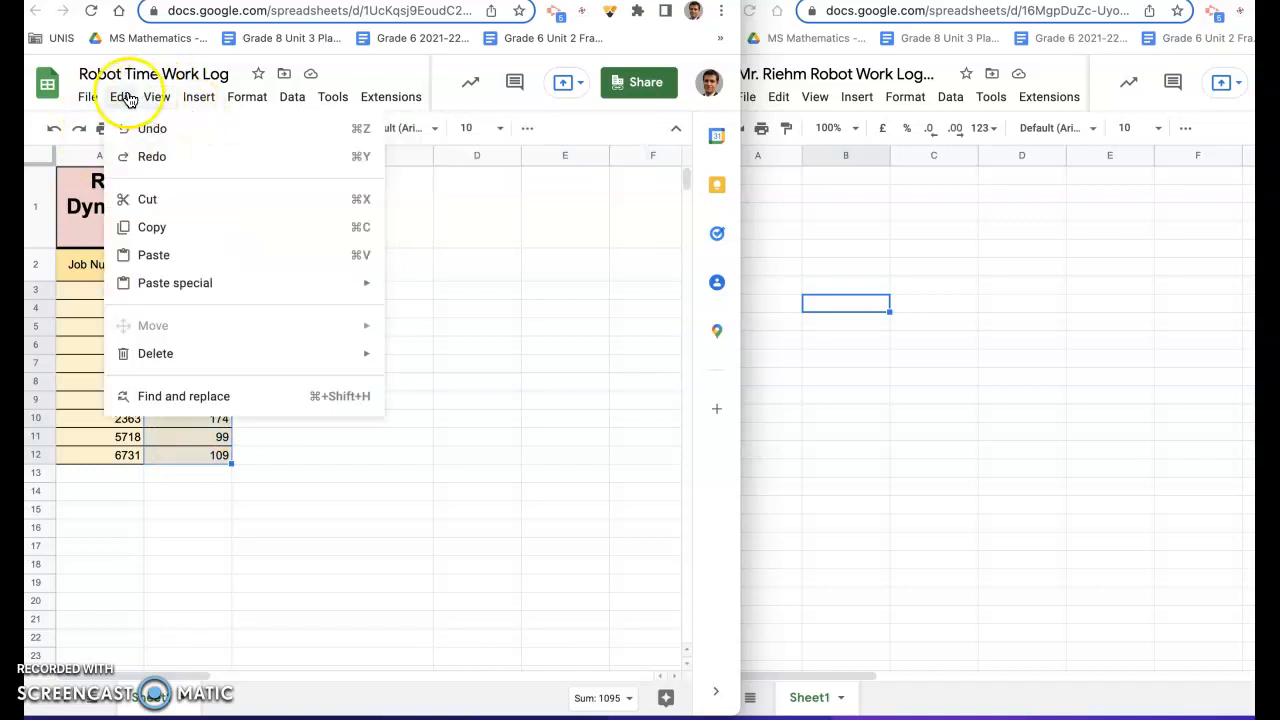
left_click(140, 230)
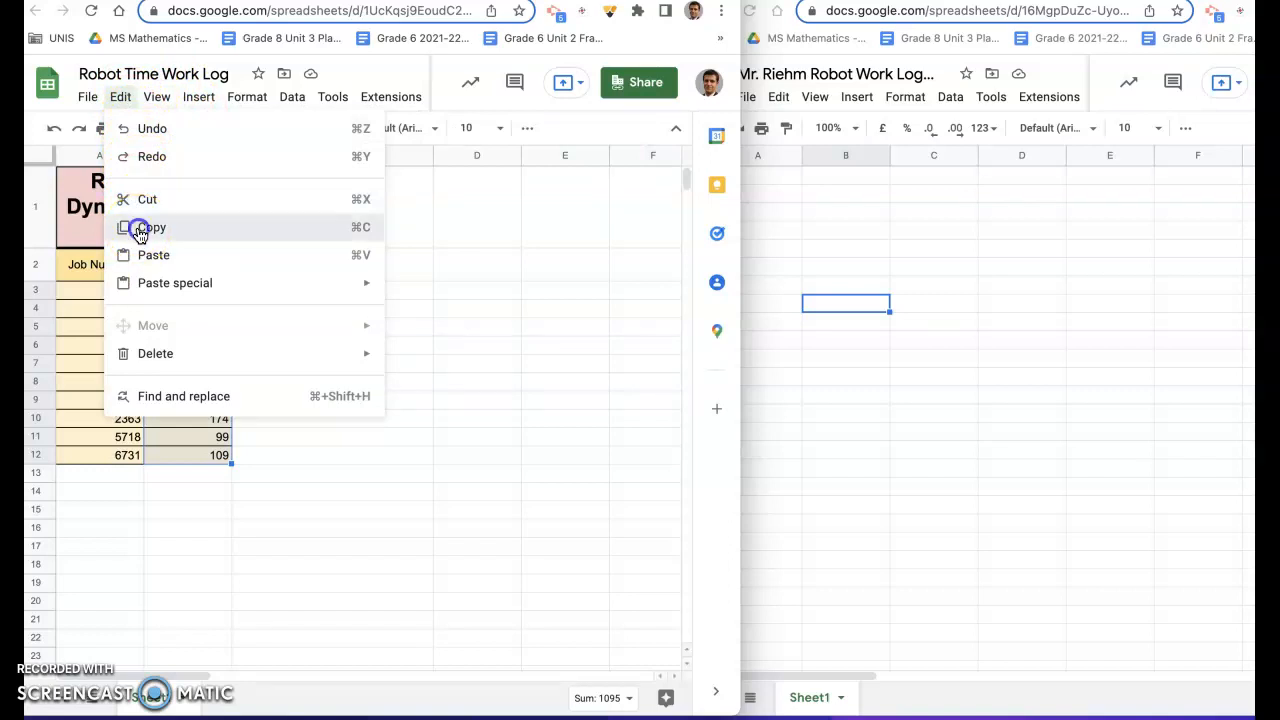
Paste the copied repair times as values only into column A of the Robot Work Log Data sheet, starting at A3.
left_click(883, 223)
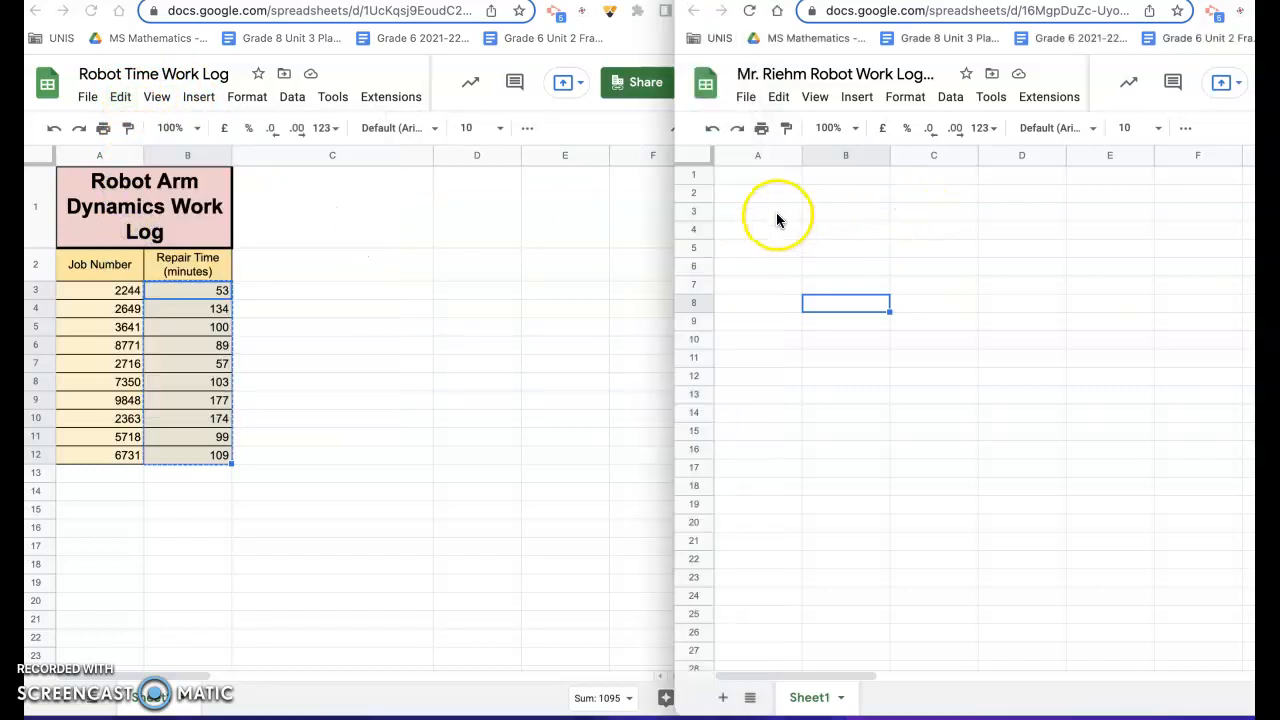
left_click(786, 216)
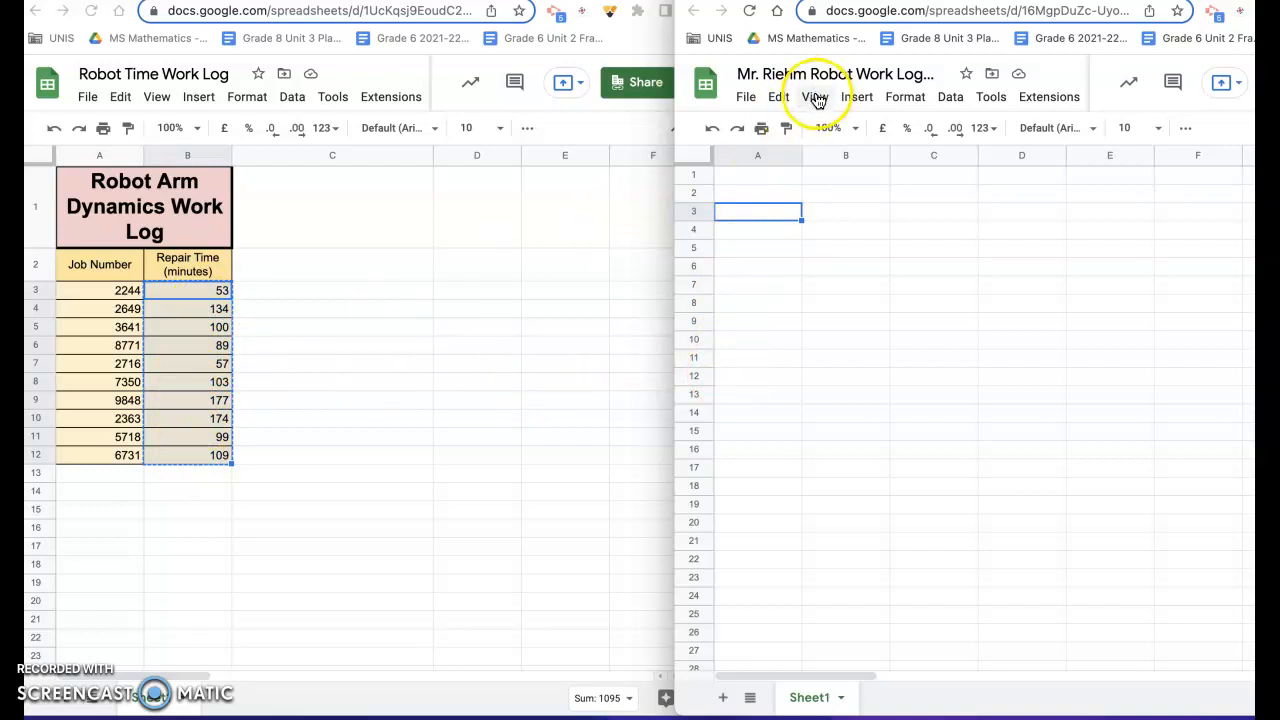
left_click(779, 100)
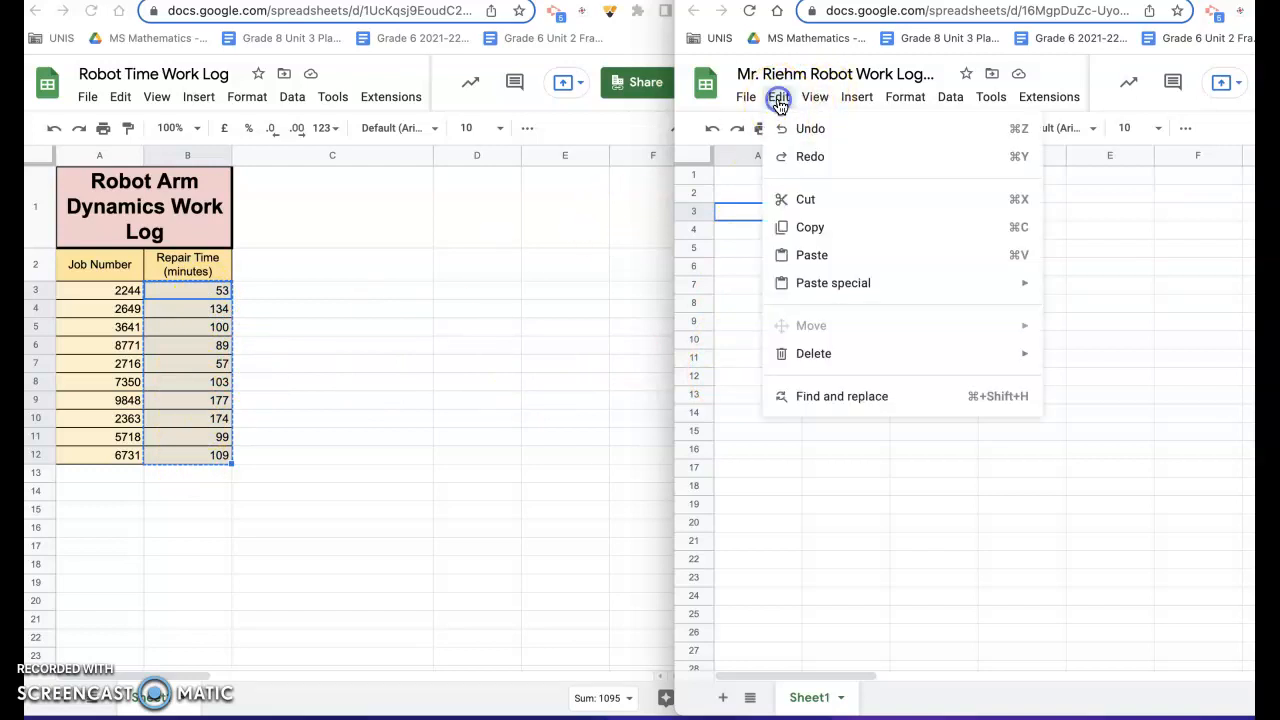
mouse_move(826, 285)
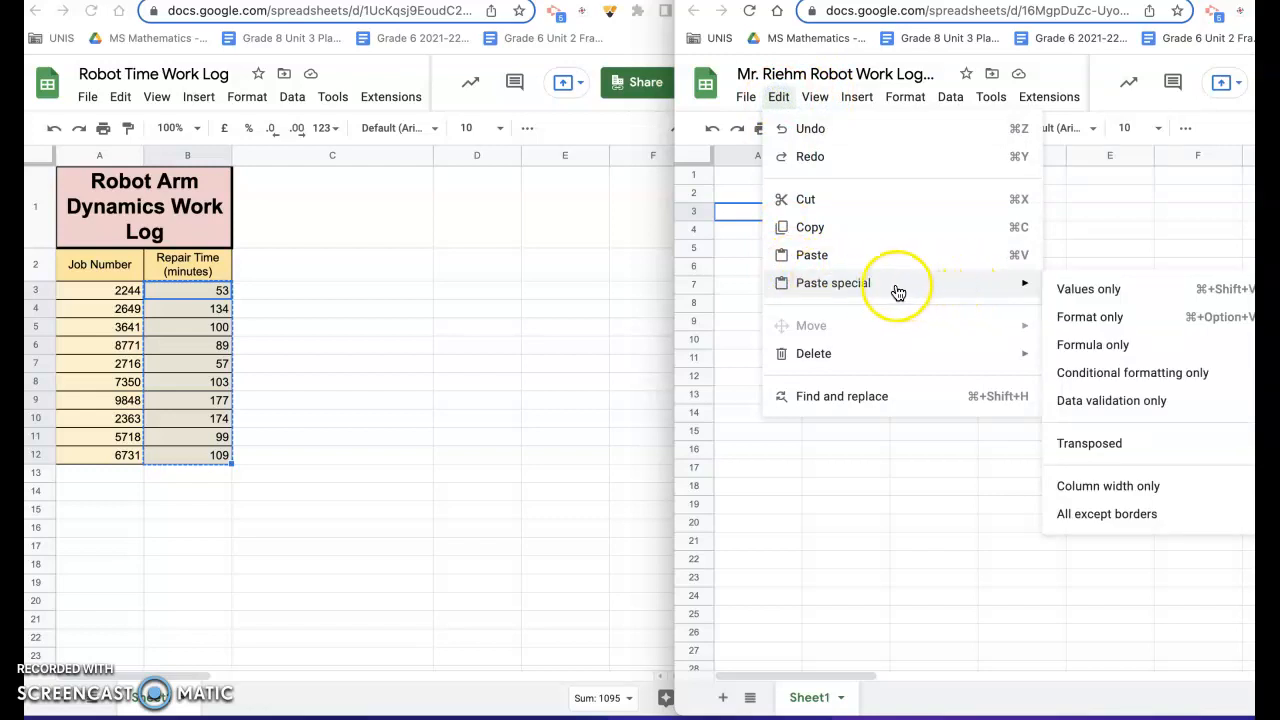
left_click(1087, 290)
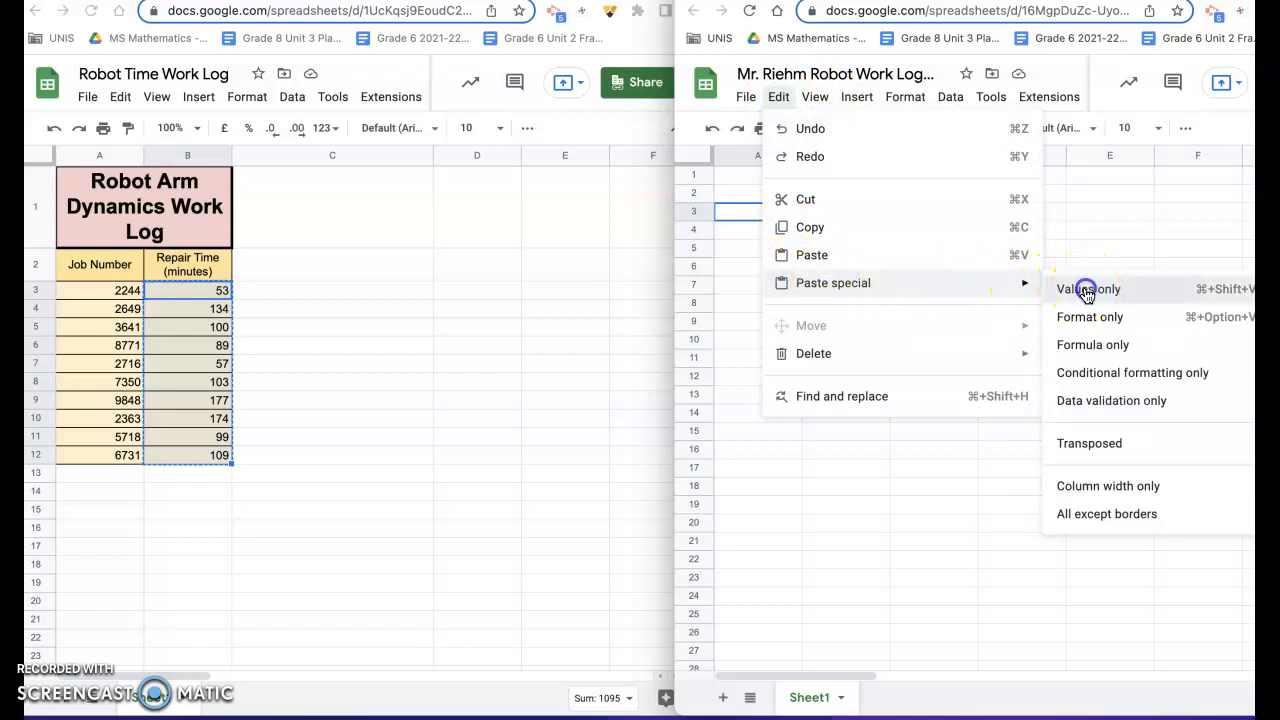
left_click(829, 211)
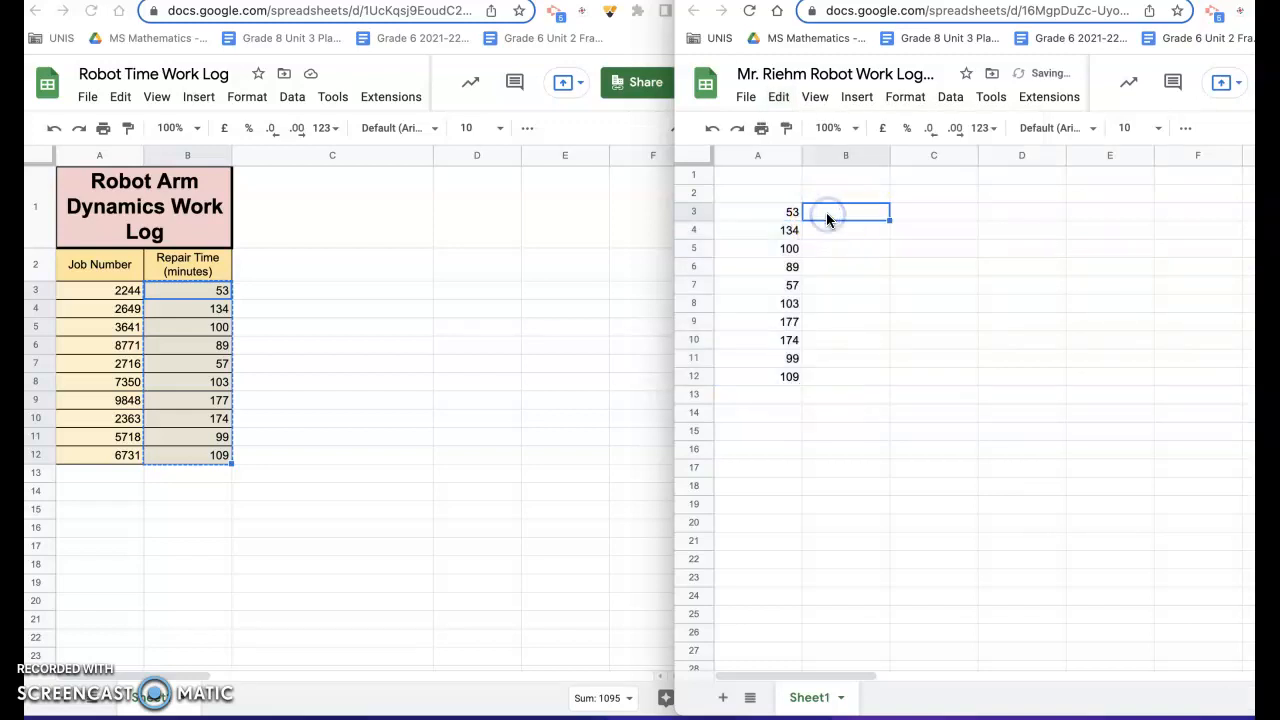
Reload the Robot Time Work Log for another set of jobs and copy its repair times in B3:B12.
left_click(274, 314)
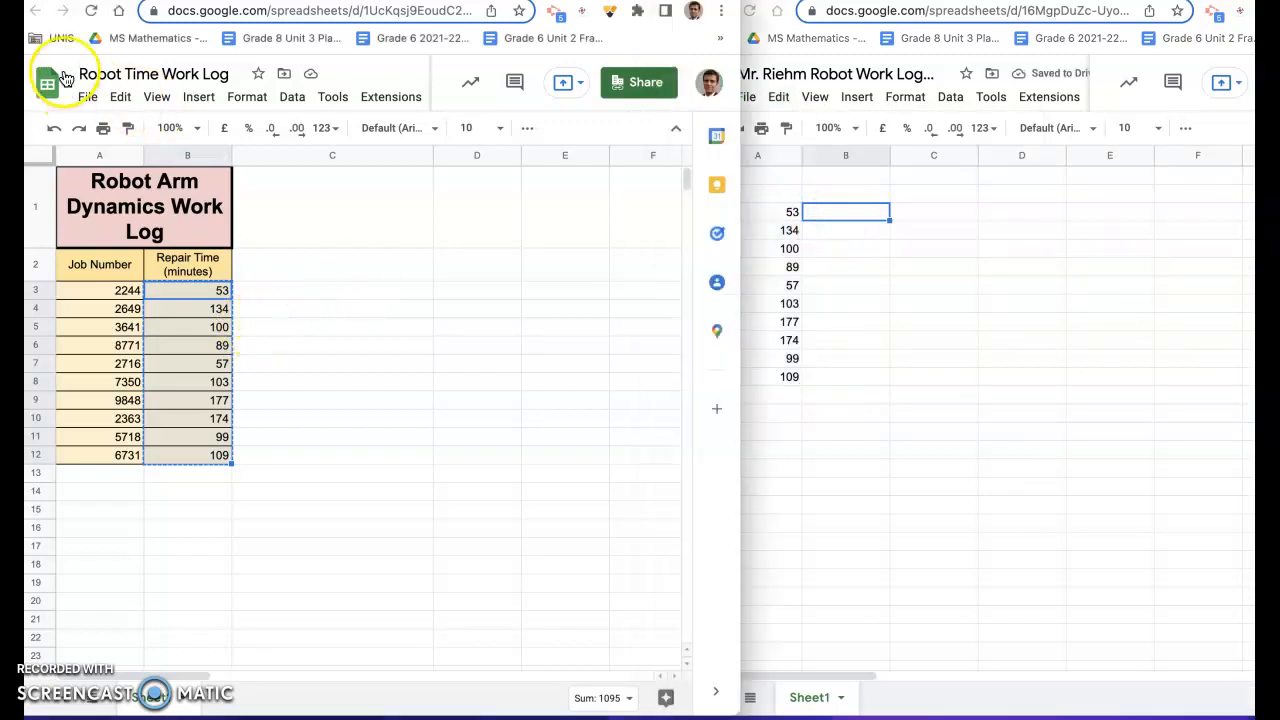
left_click(90, 10)
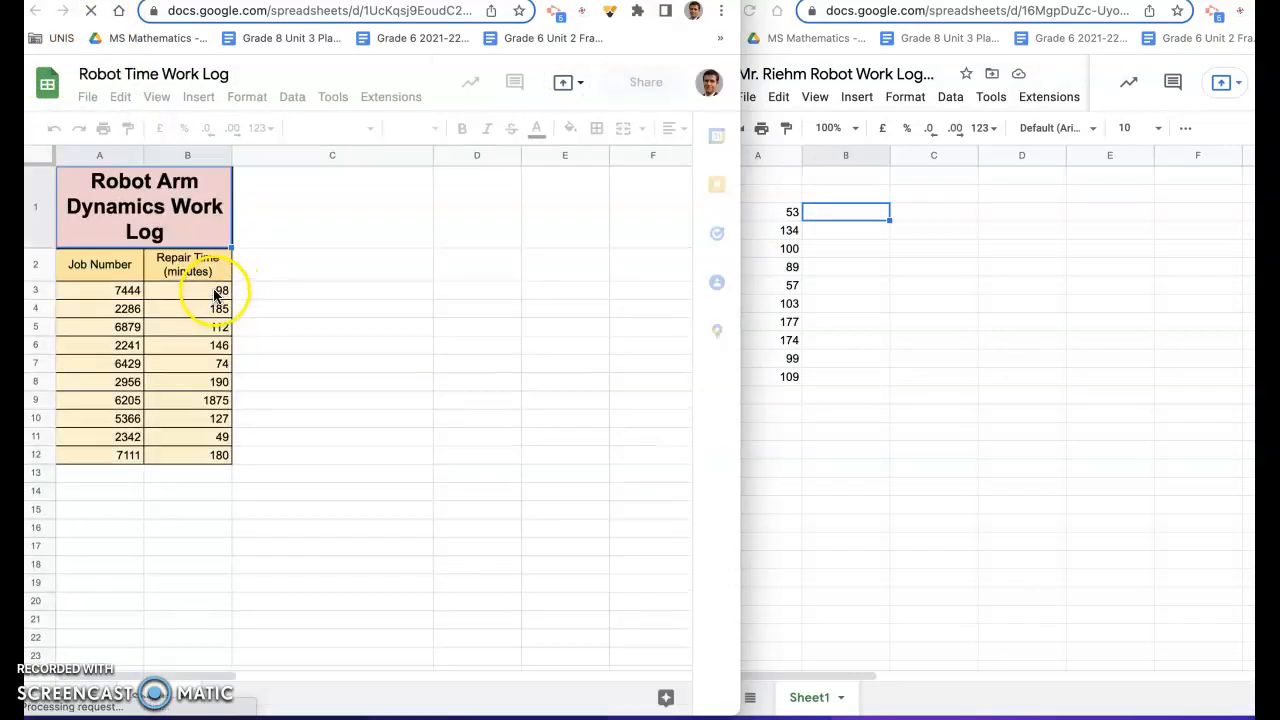
left_click_drag(211, 296, 218, 464)
key("ctrl+c")
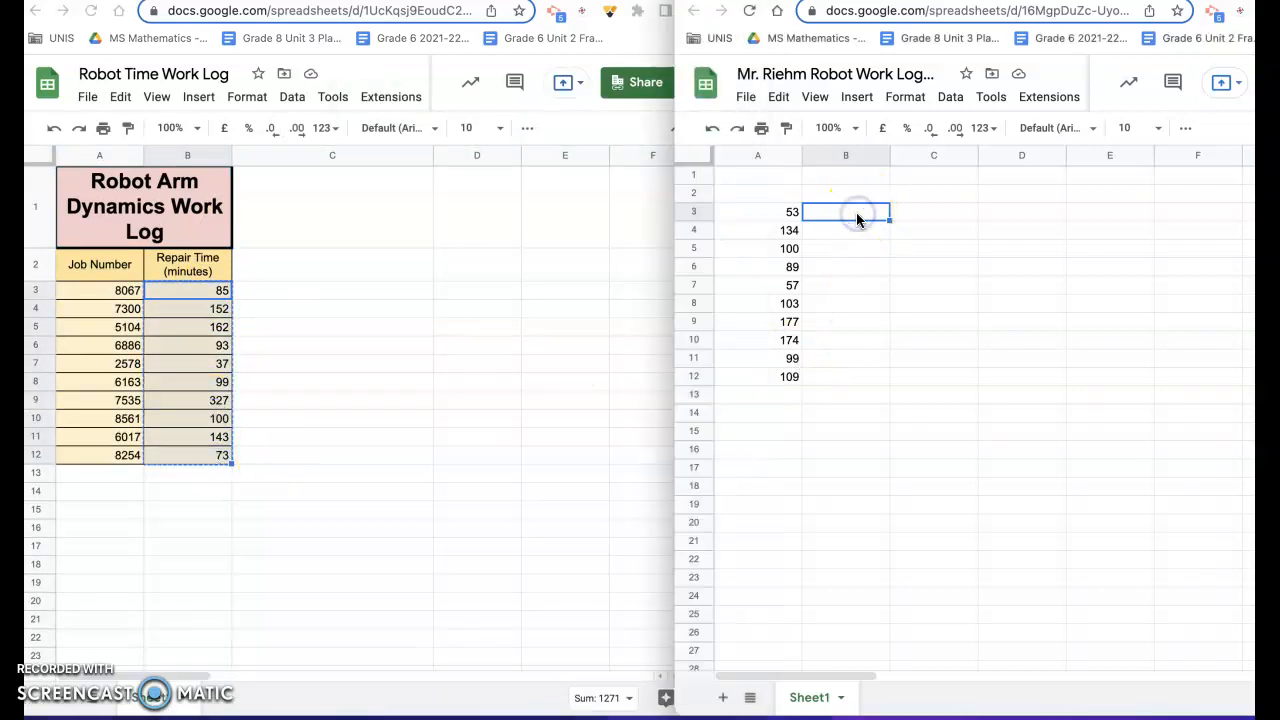
Try a regular paste of the copied repair times at B3 of the Robot Work Log Data sheet and undo it.
key("ctrl+v")
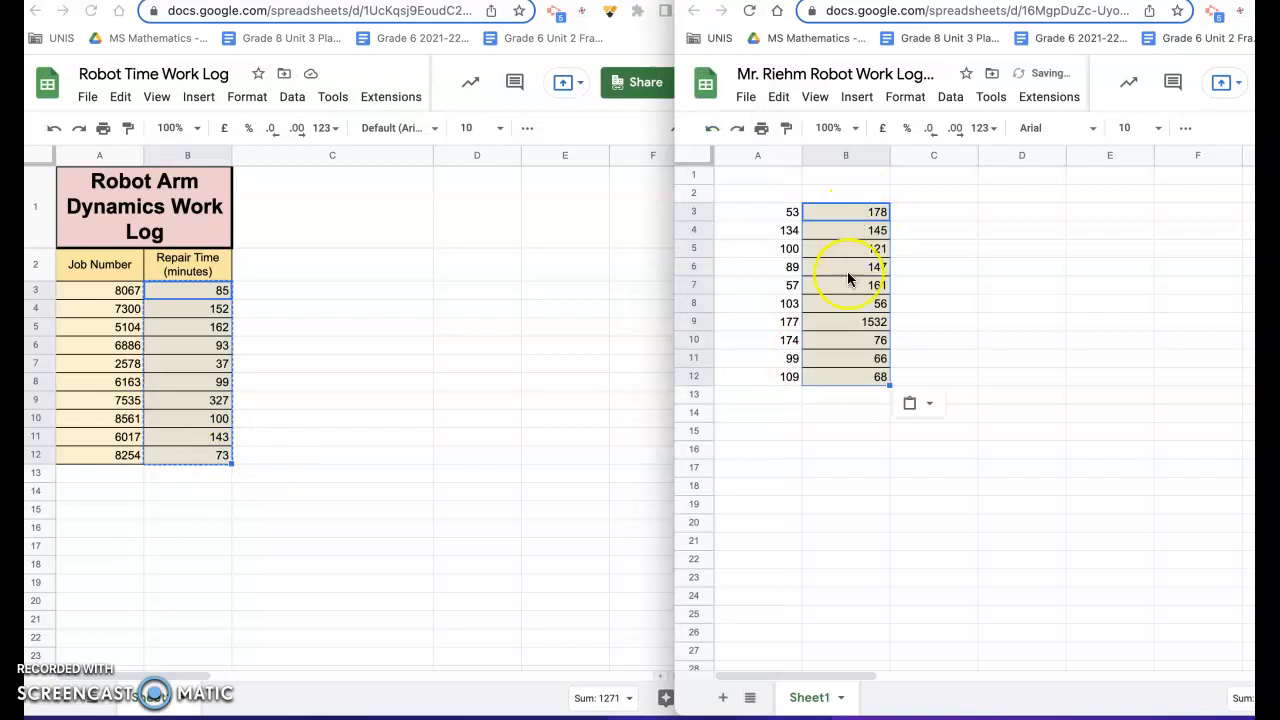
left_click(815, 403)
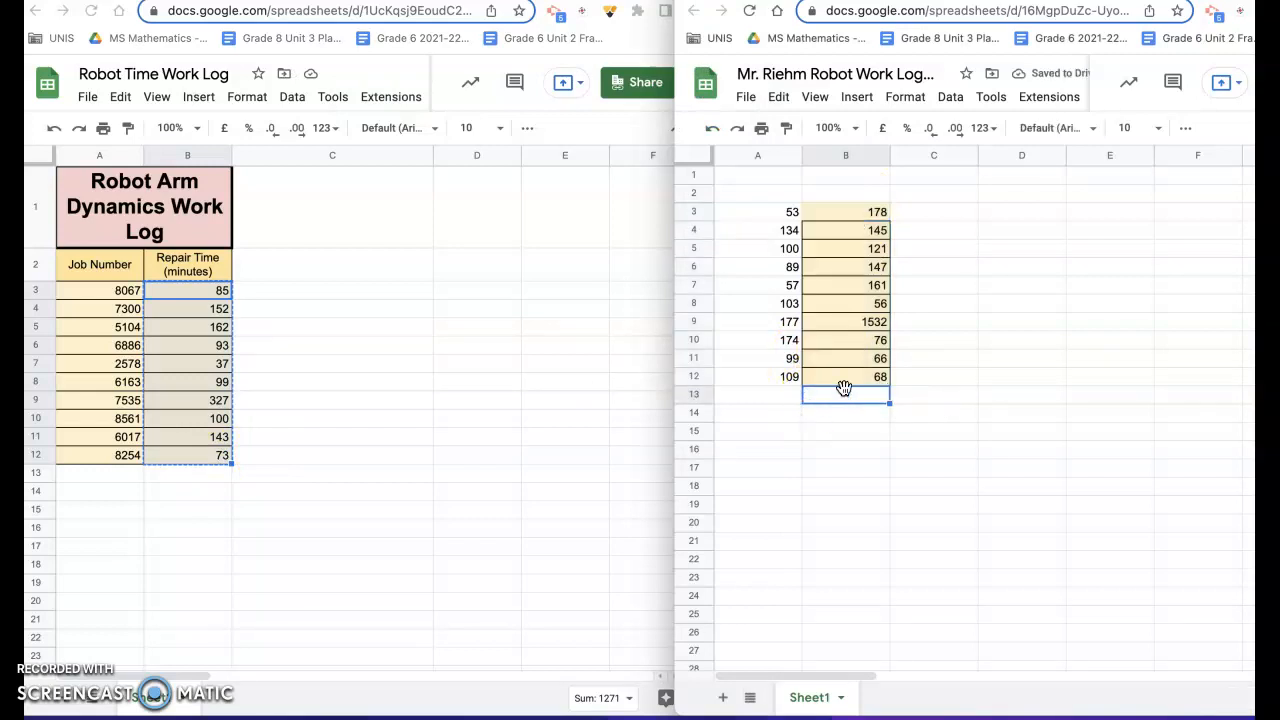
key("ctrl+z")
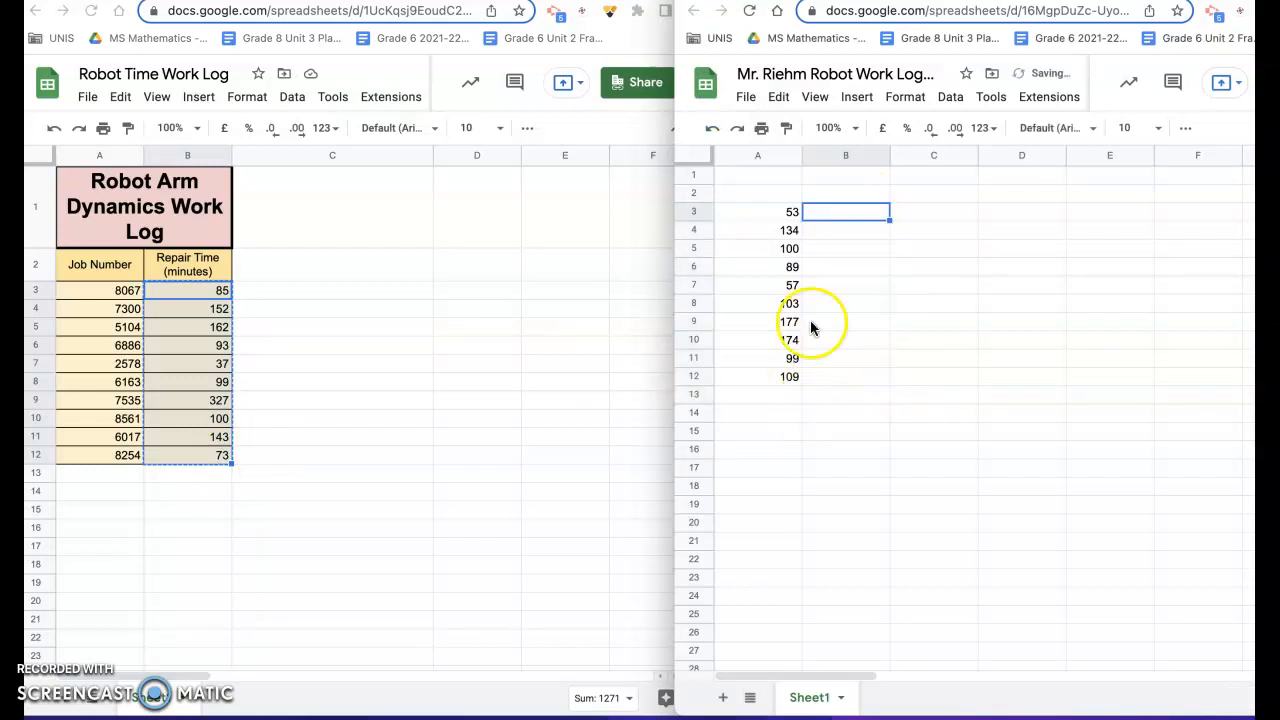
Paste the second set of repair times as values only into column B of the data sheet, starting at B3.
left_click(780, 98)
mouse_move(805, 290)
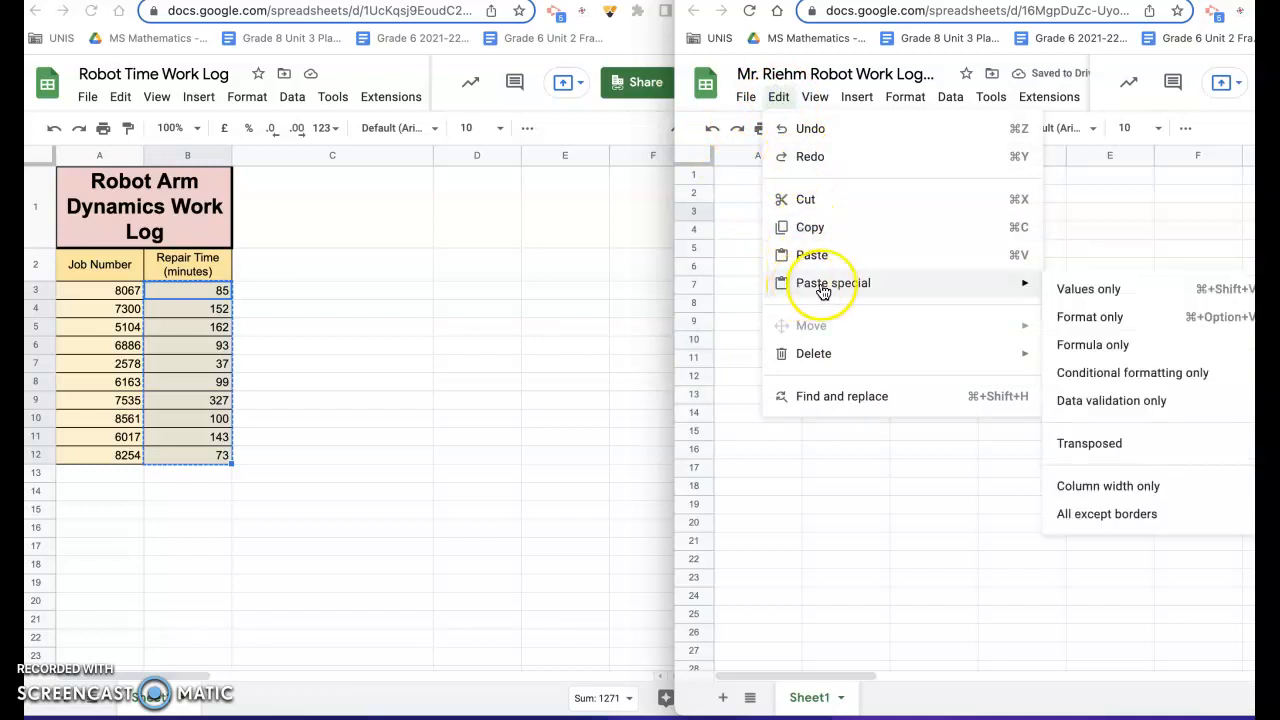
left_click(1074, 289)
left_click(970, 320)
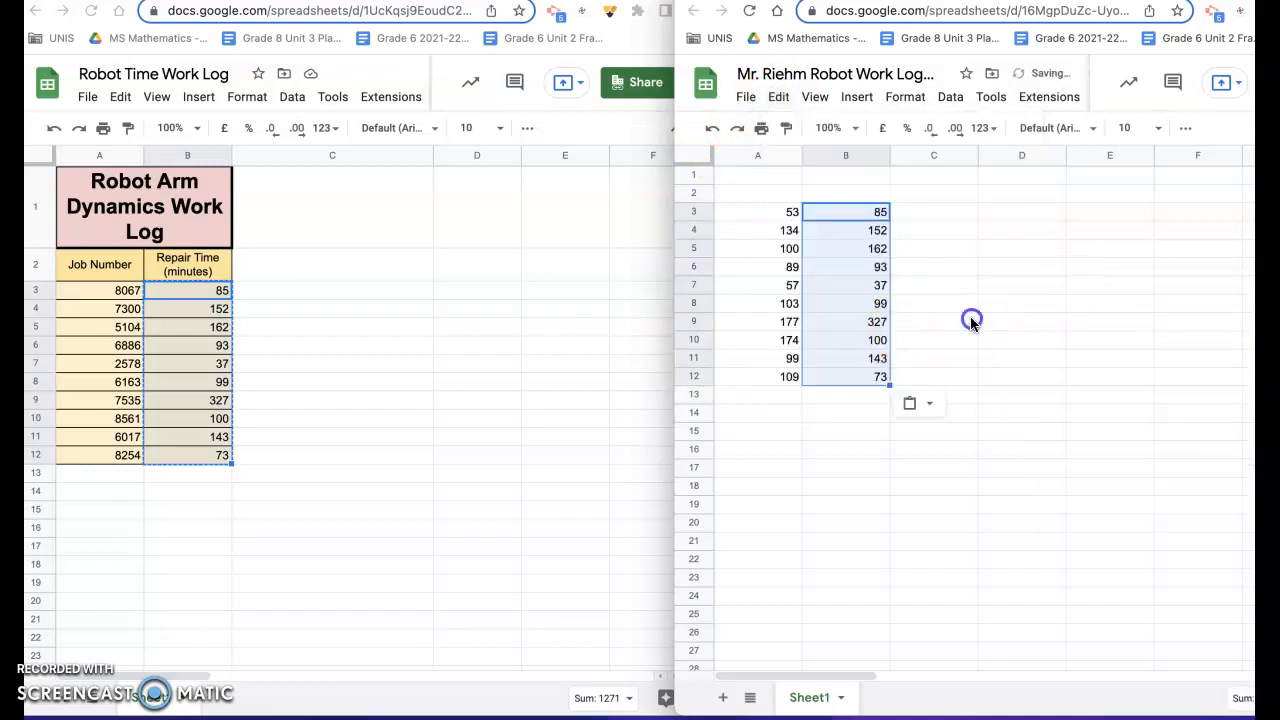
left_click(878, 376)
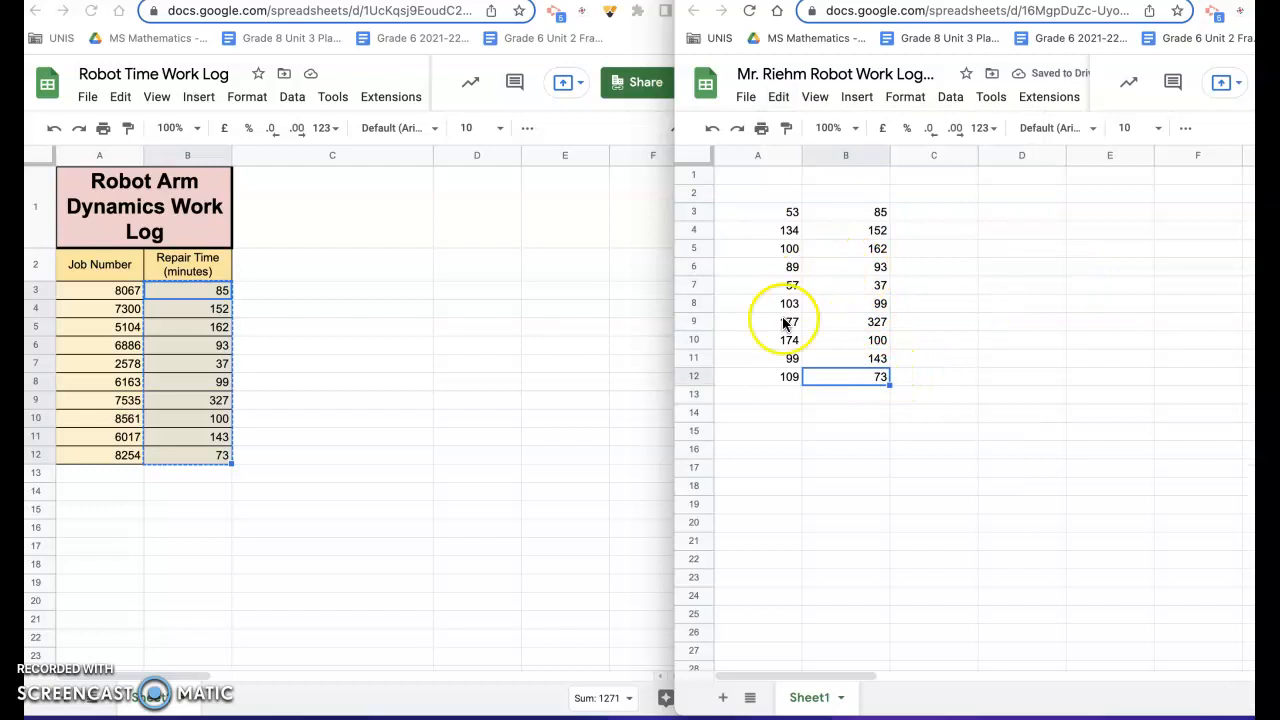
Calculate the average of the first set of repair times, A3:A12, in cell A13 with the AVERAGE function.
left_click(760, 400)
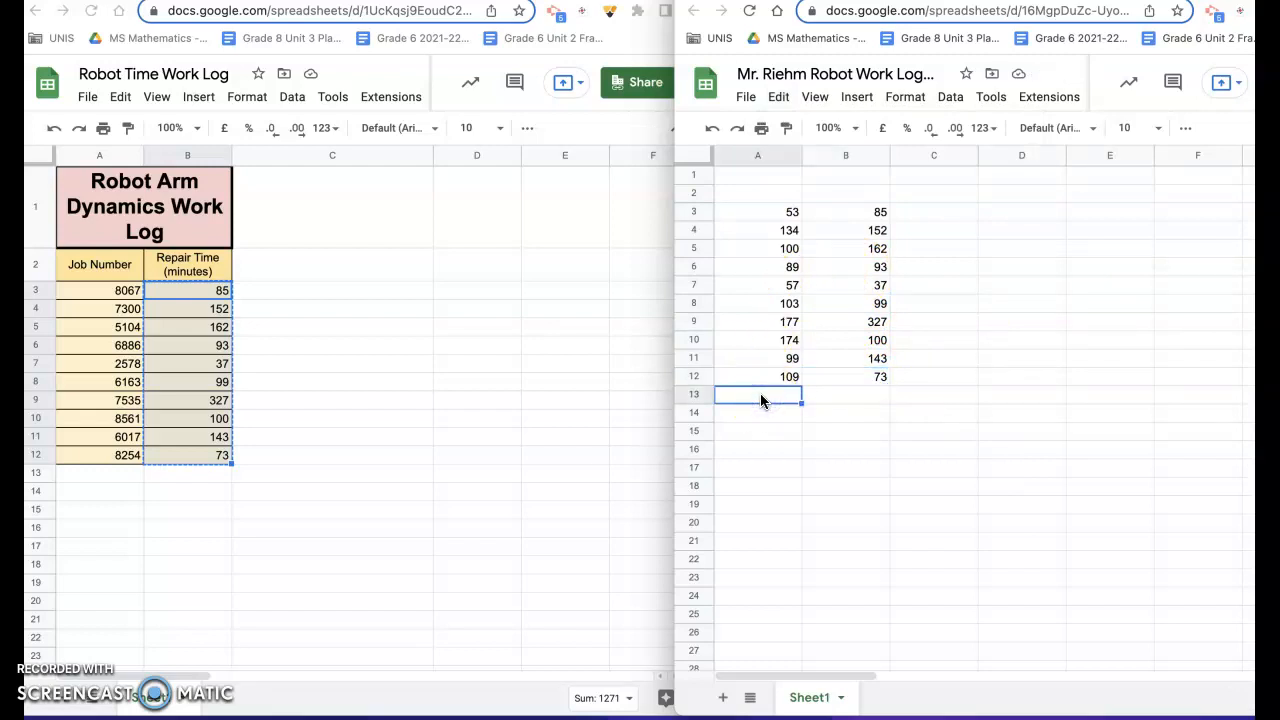
type("=")
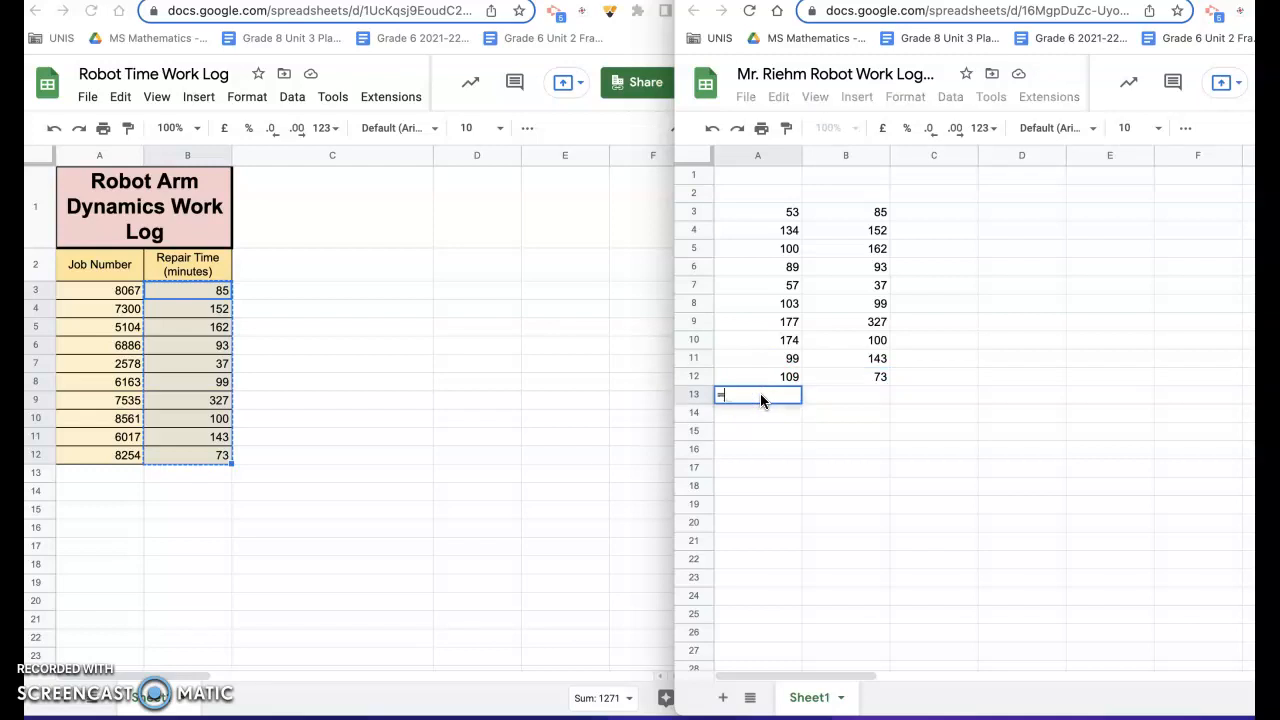
type("average(")
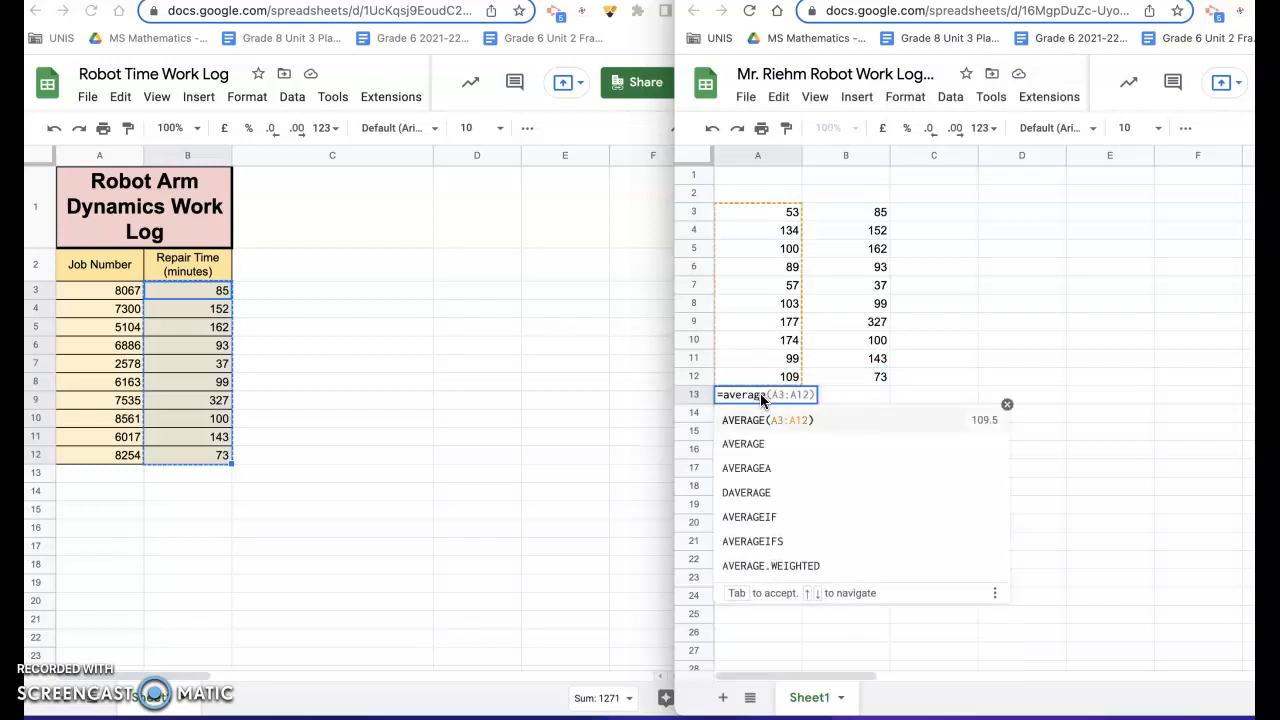
left_click(760, 211)
left_click_drag(760, 211, 772, 378)
type(")")
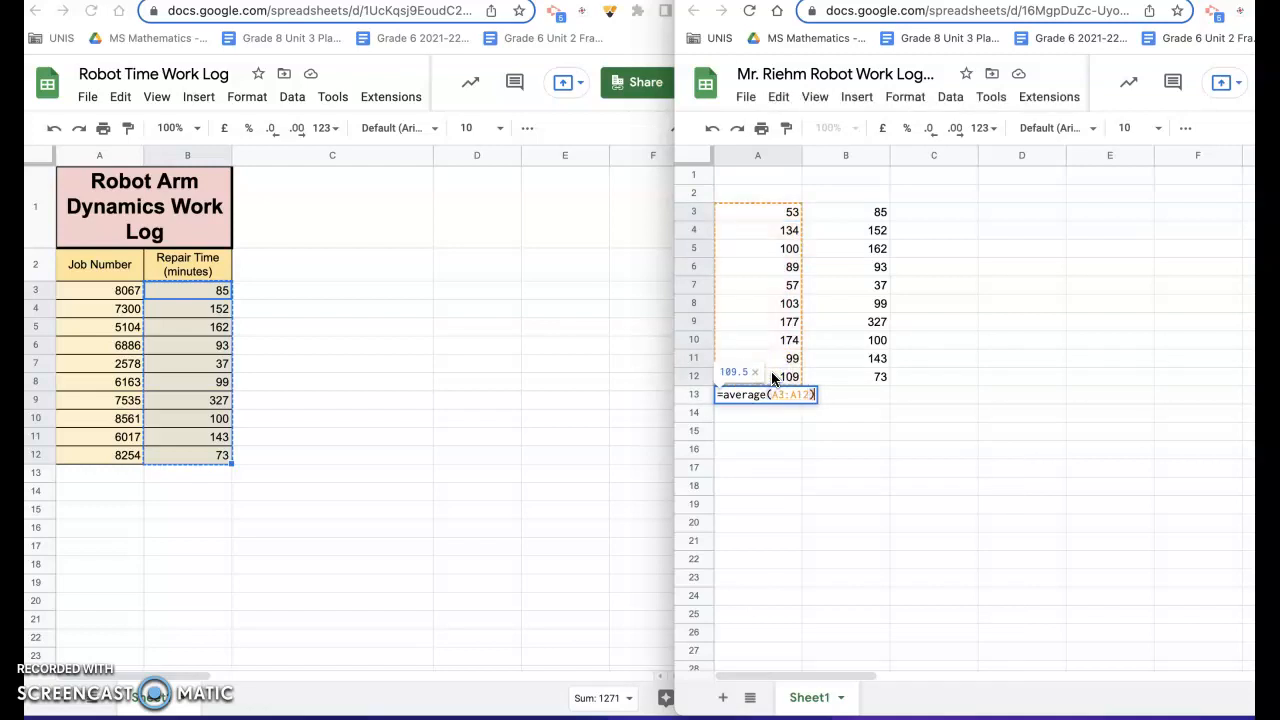
left_click(792, 408)
left_click(817, 485)
left_click(786, 399)
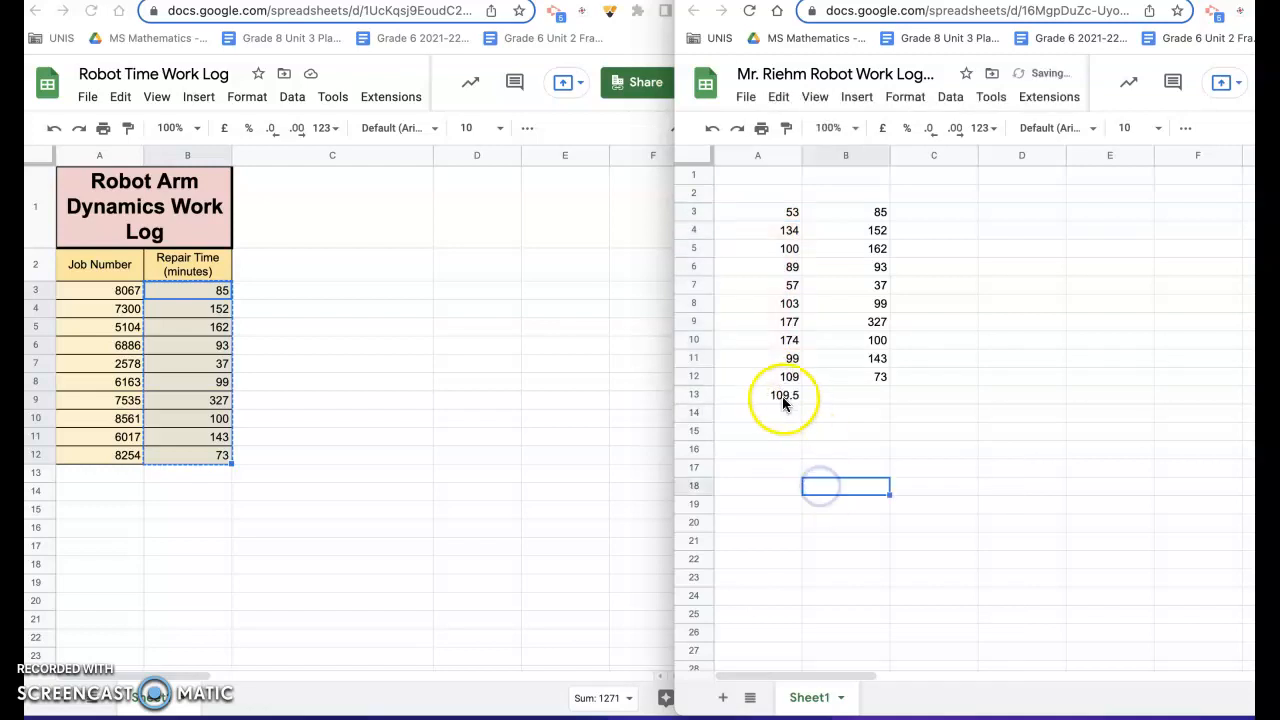
Bring the Robot Work Log Data sheet's sharing controls into view and copy its share link.
left_click(529, 376)
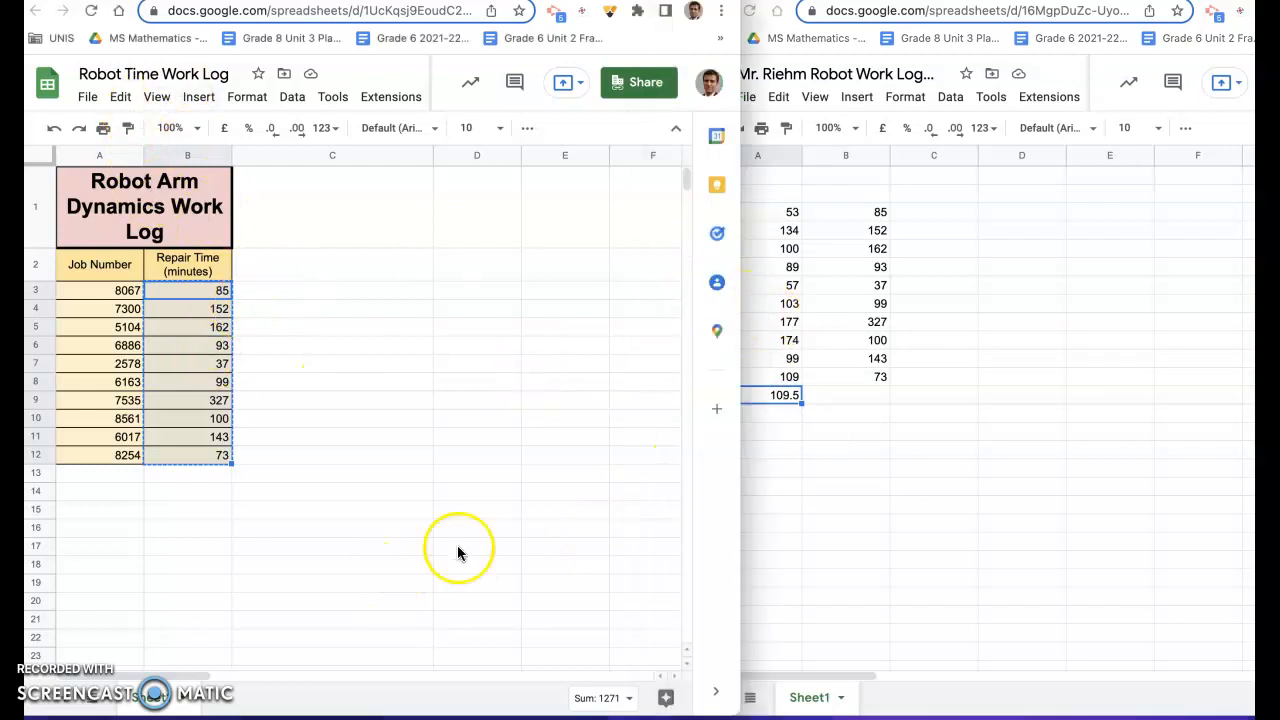
left_click(879, 466)
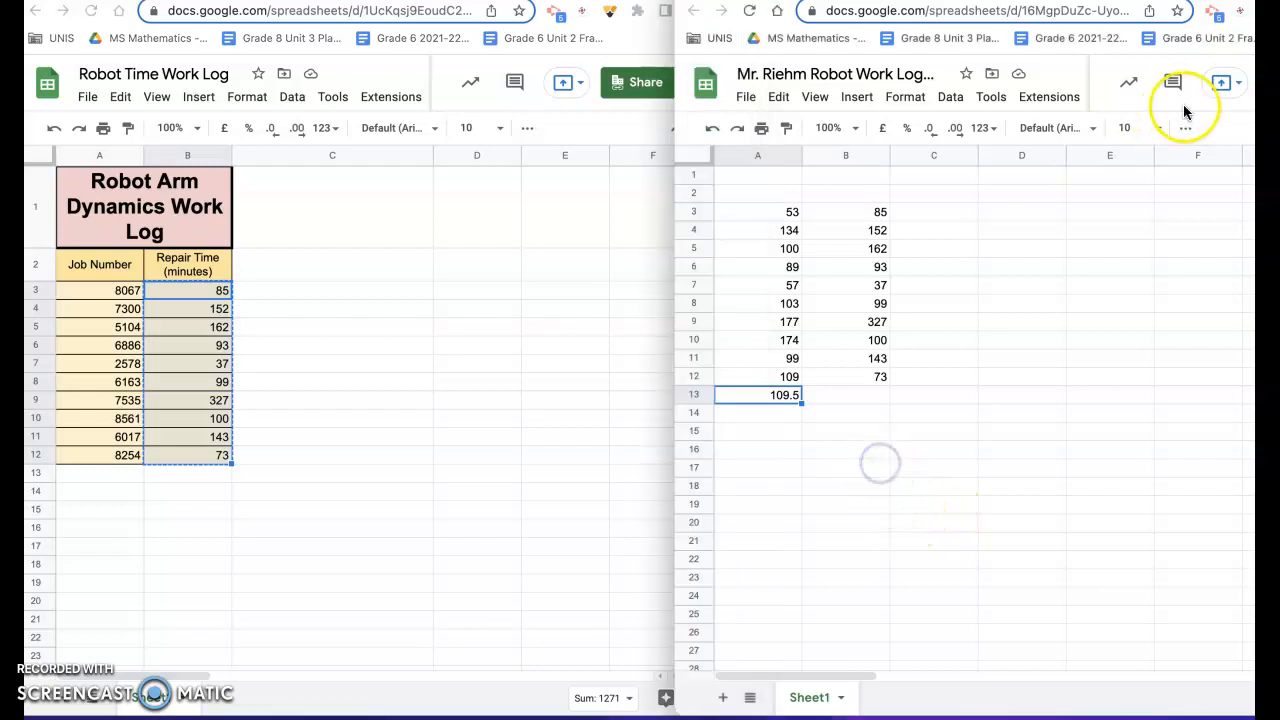
left_click_drag(1235, 0, 1095, 5)
left_click(1138, 97)
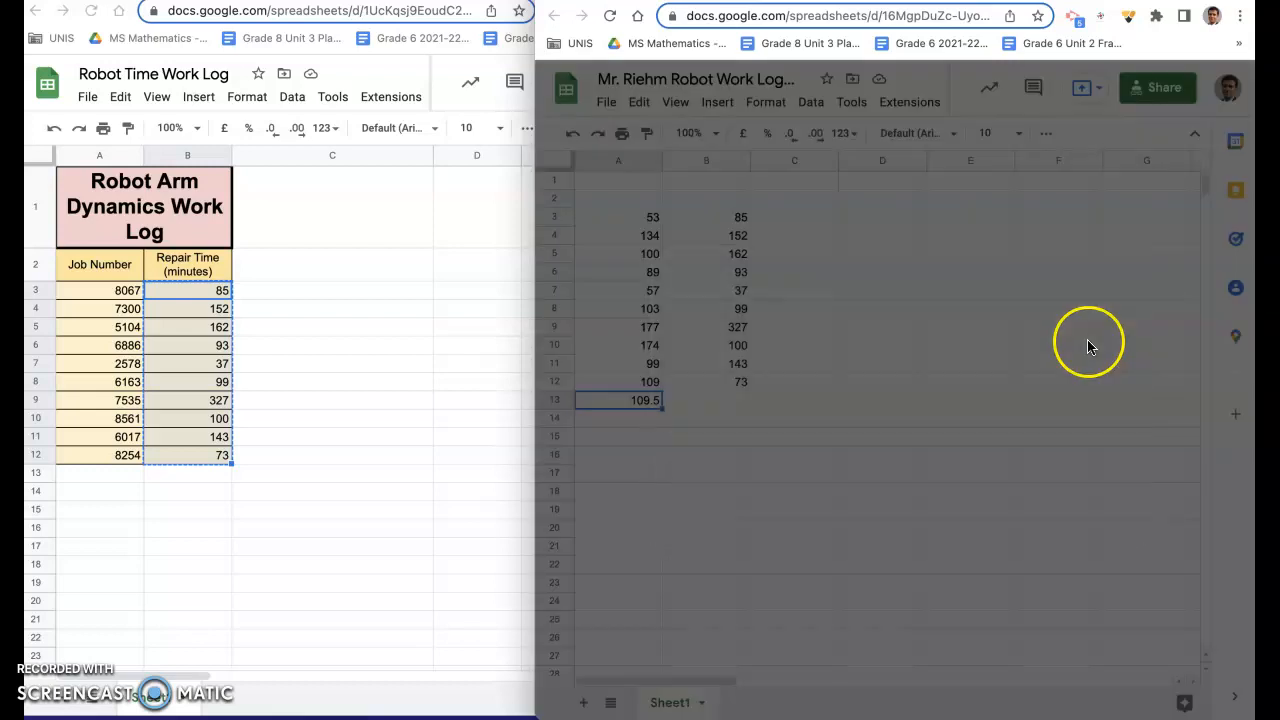
left_click(1112, 518)
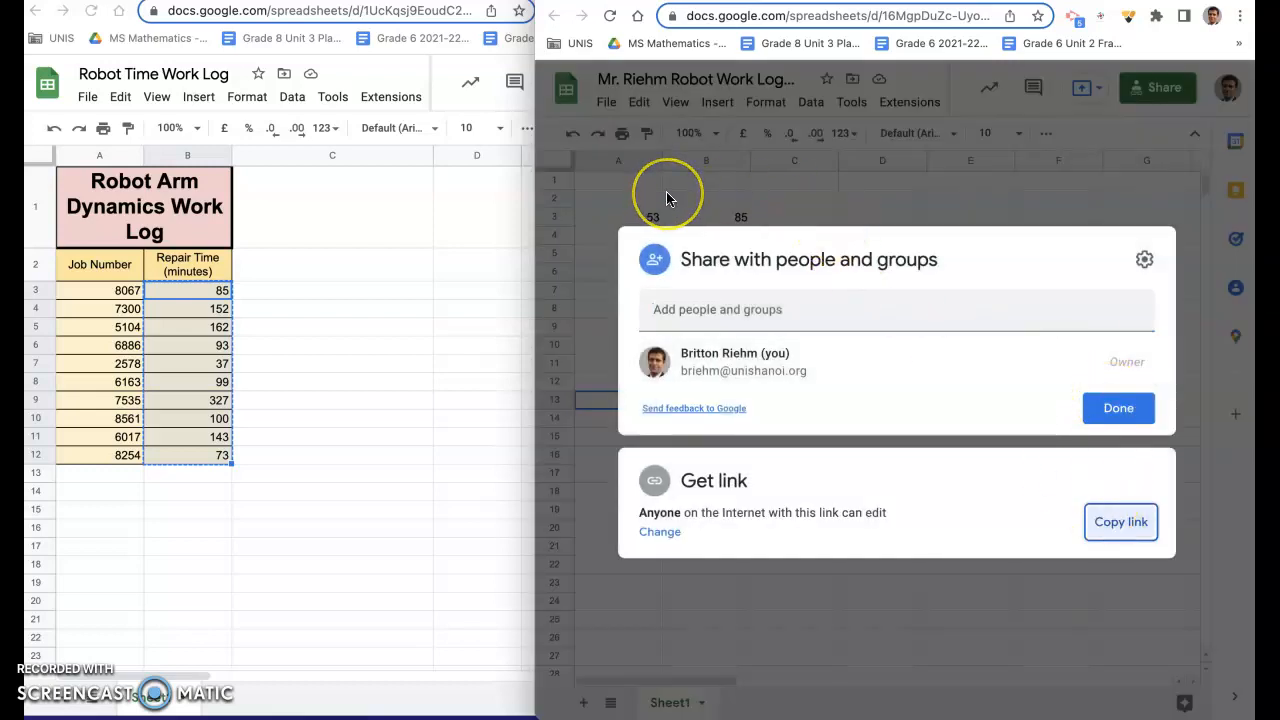
Switch to the Work Log Data Part 2 document and examine the task list, highlighting the requirements for the calculations, sheet link and cost model explanation.
left_click(482, 206)
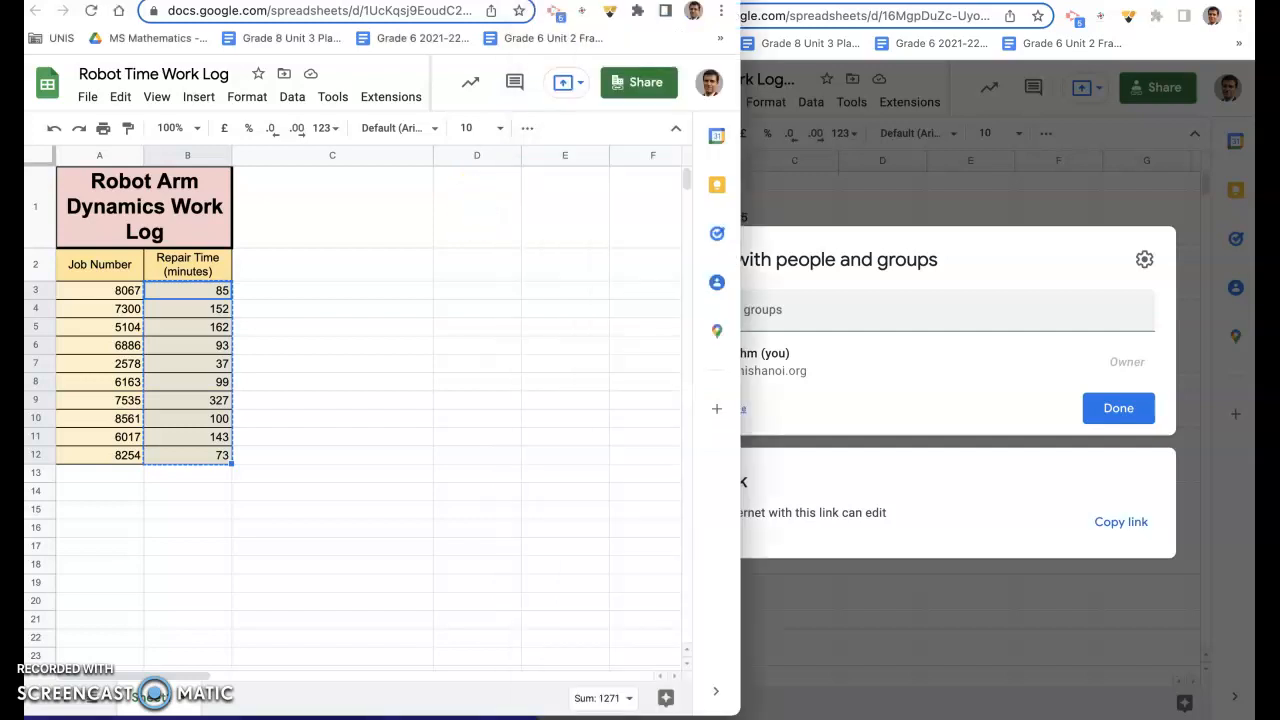
left_click(300, 1)
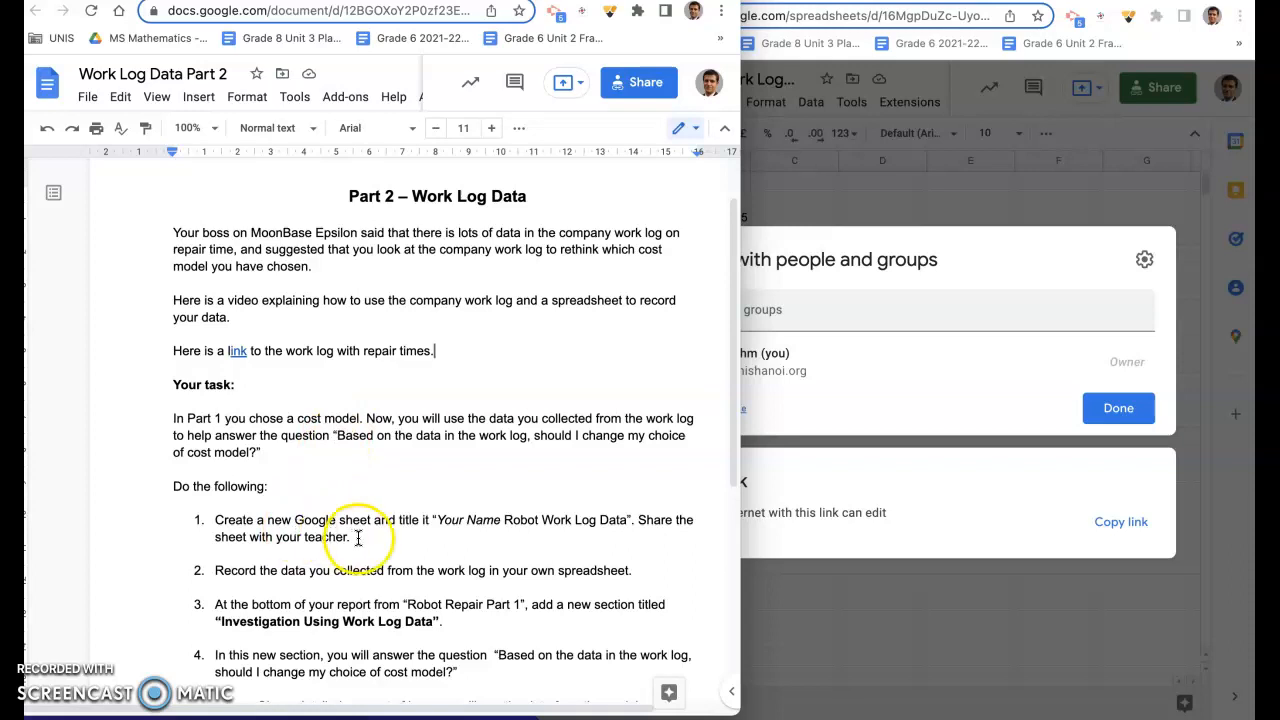
scroll(330, 583, "down", 2)
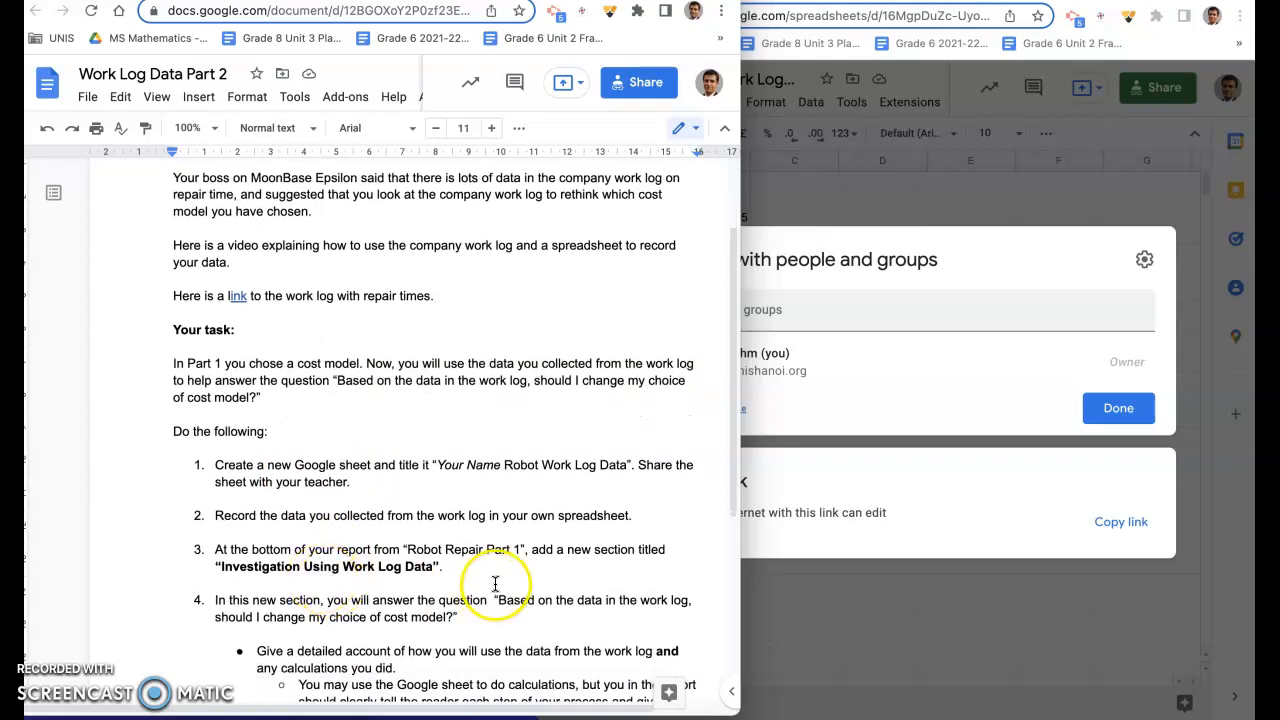
scroll(450, 565, "down", 2)
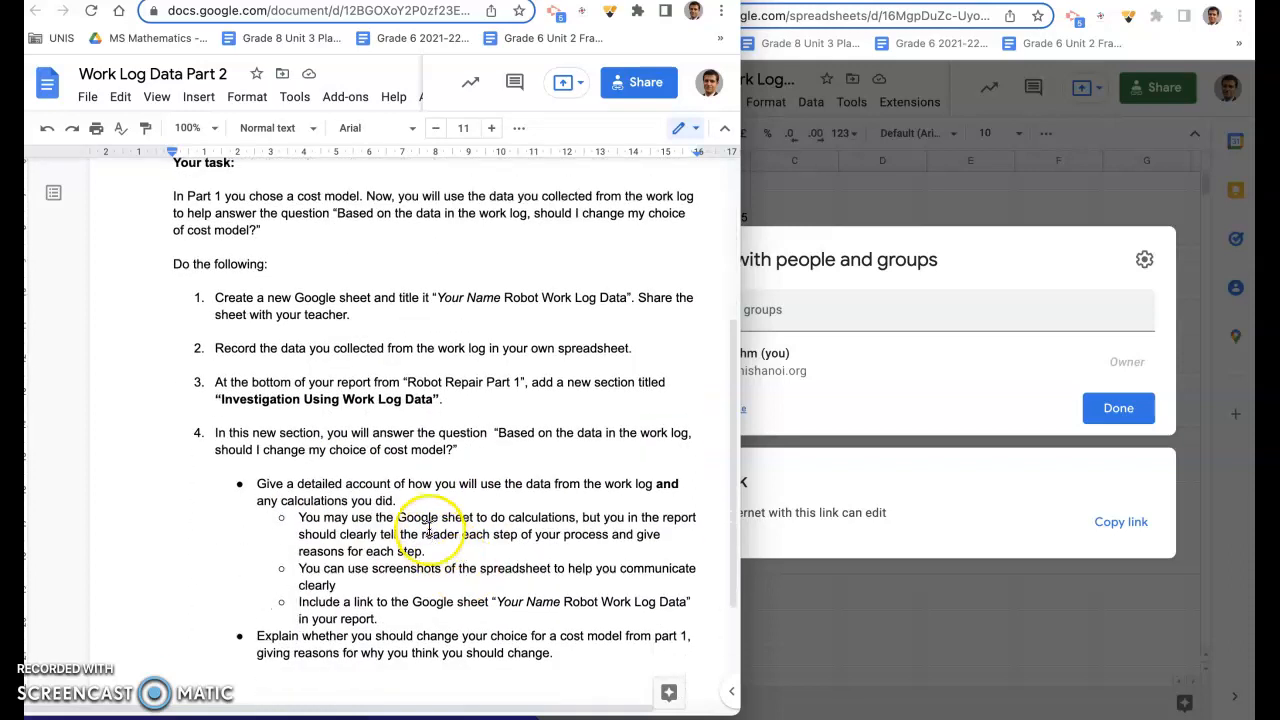
left_click_drag(407, 499, 287, 487)
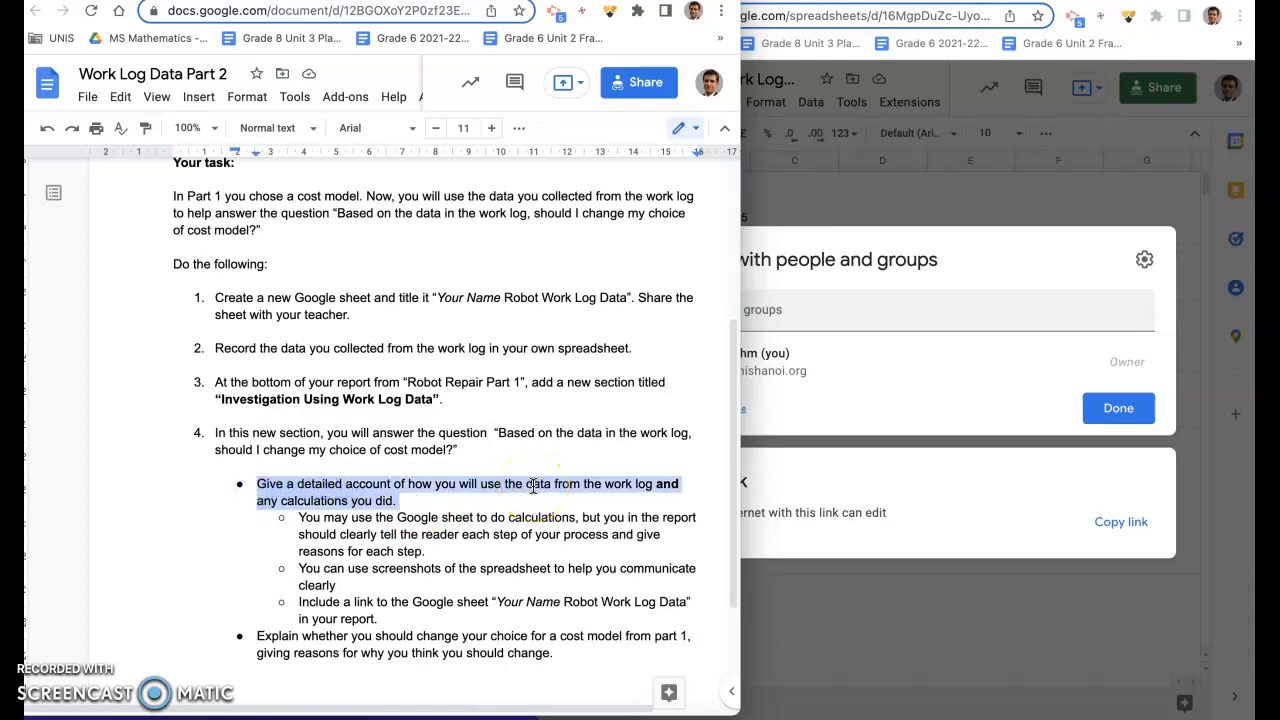
left_click(460, 549)
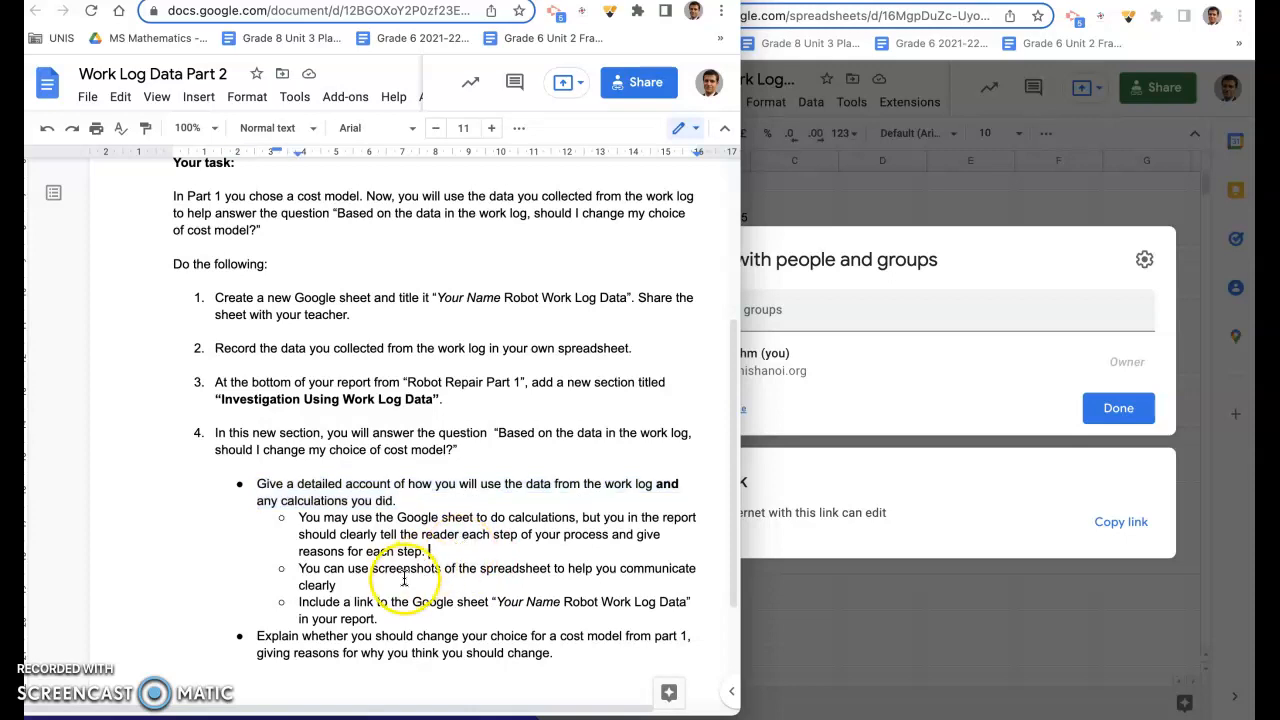
scroll(405, 560, "down", 1)
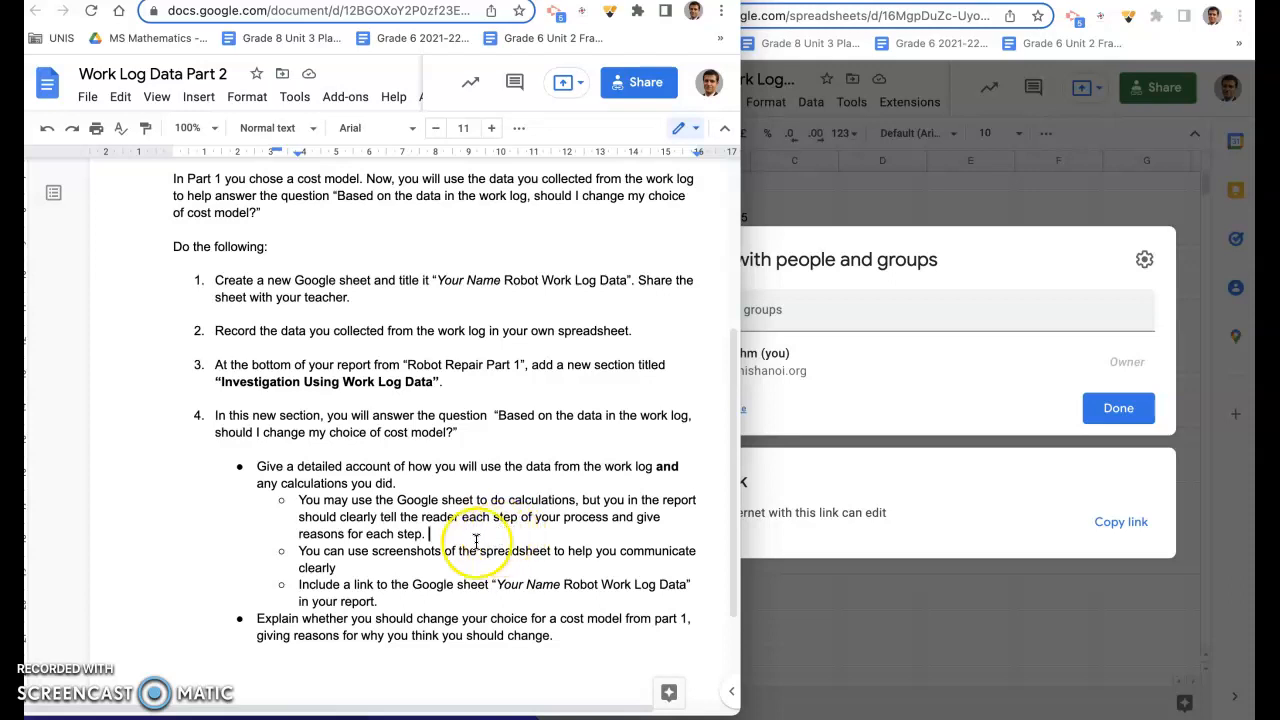
left_click(455, 567)
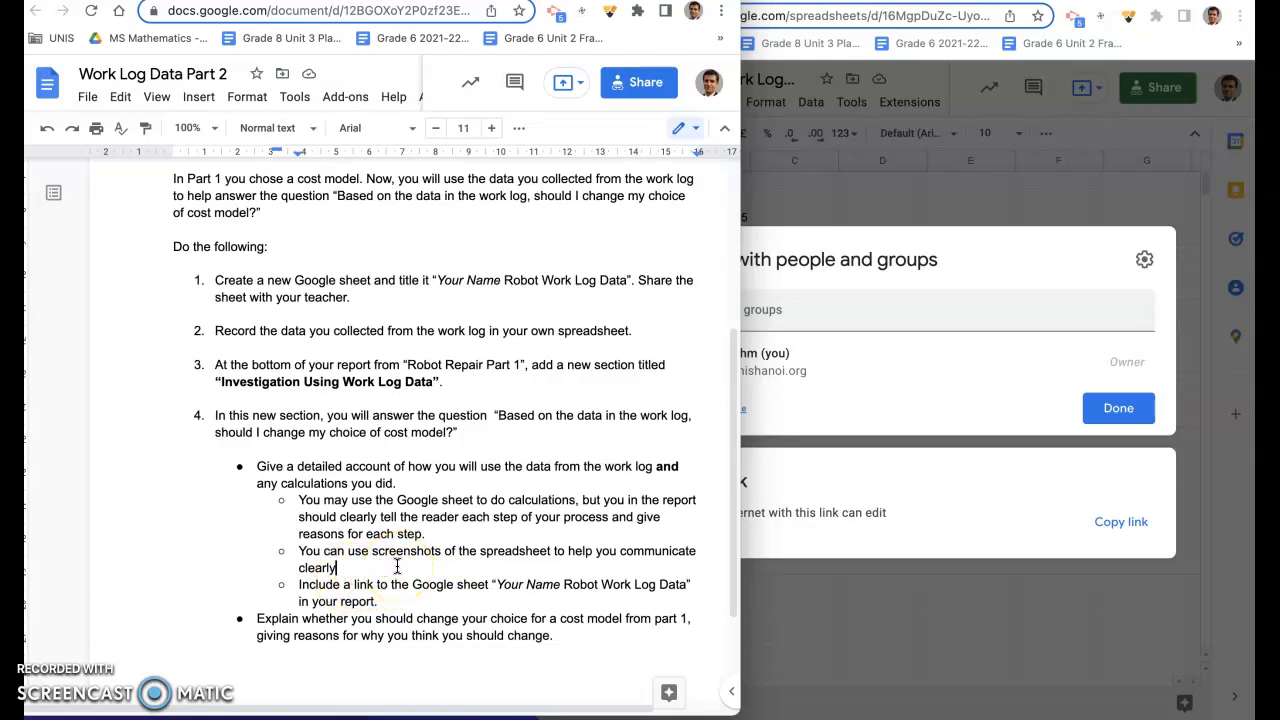
left_click(407, 601)
left_click_drag(456, 604, 299, 587)
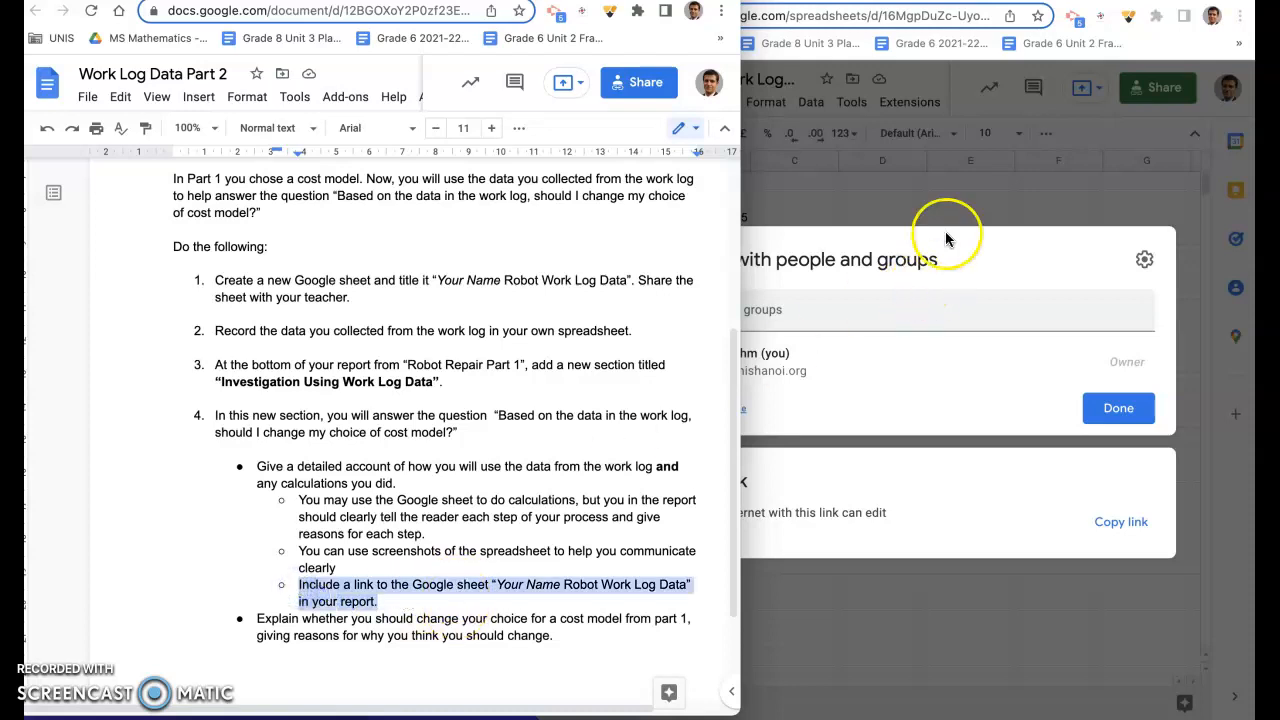
left_click(508, 636)
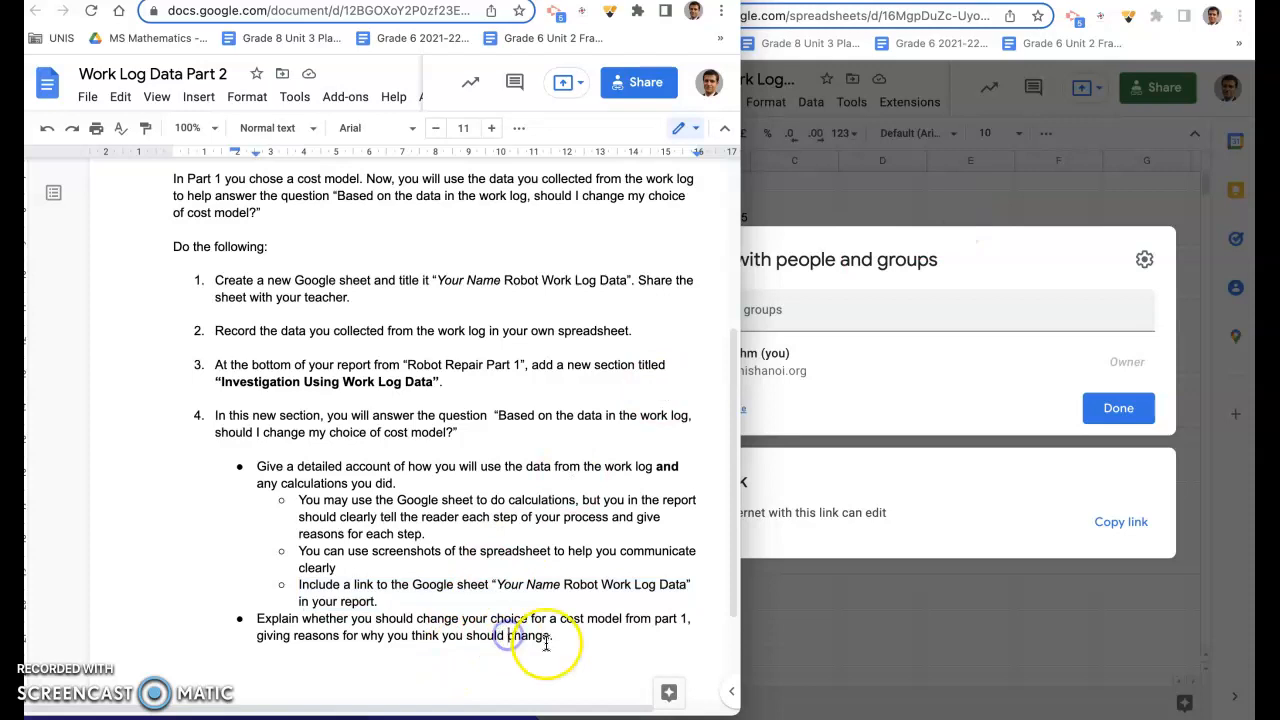
left_click_drag(554, 636, 250, 622)
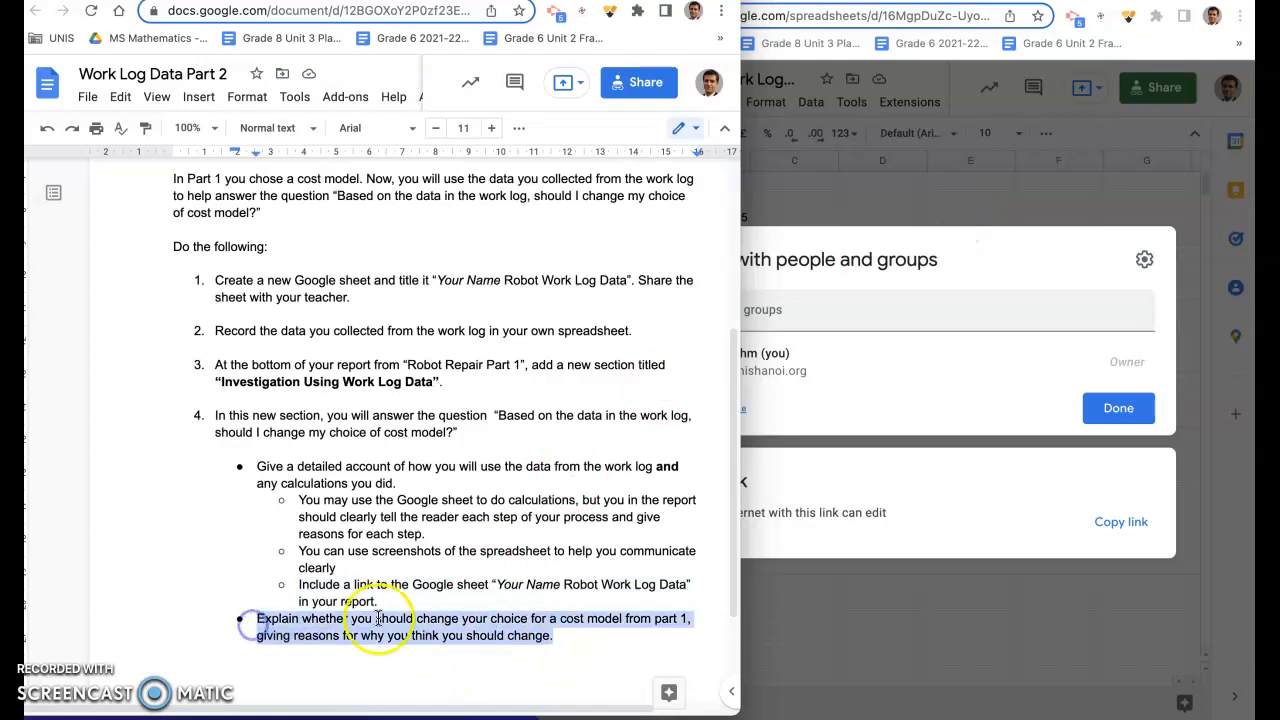